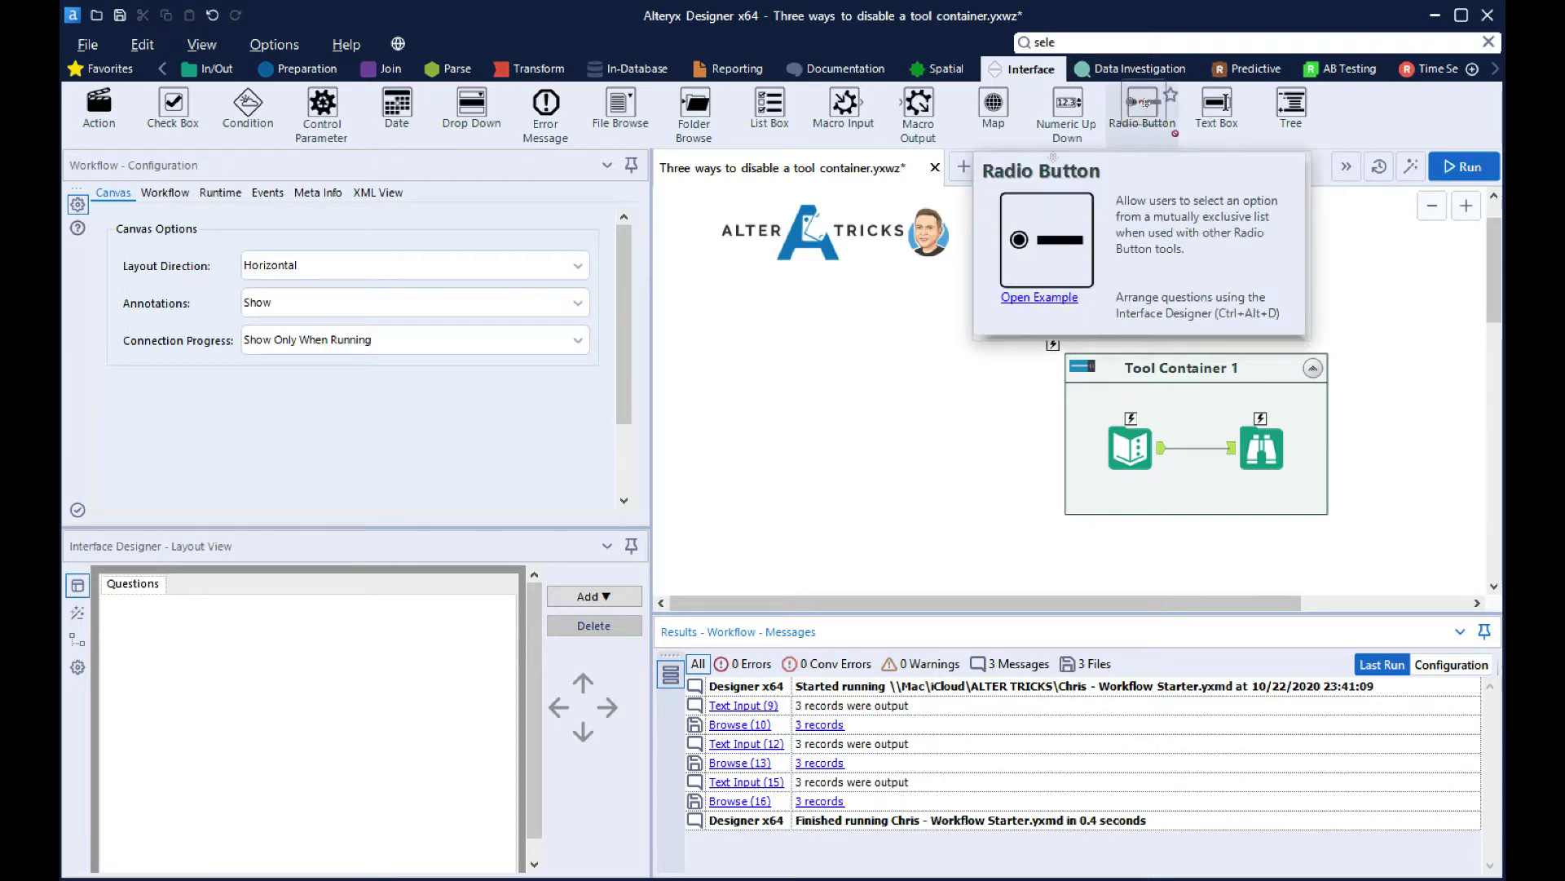
# Add a 'Disable tool container 1' radio button wired to Tool Container 1, and a second radio button below it
pyautogui.moveTo(1135, 113); pyautogui.dragTo(722, 359)
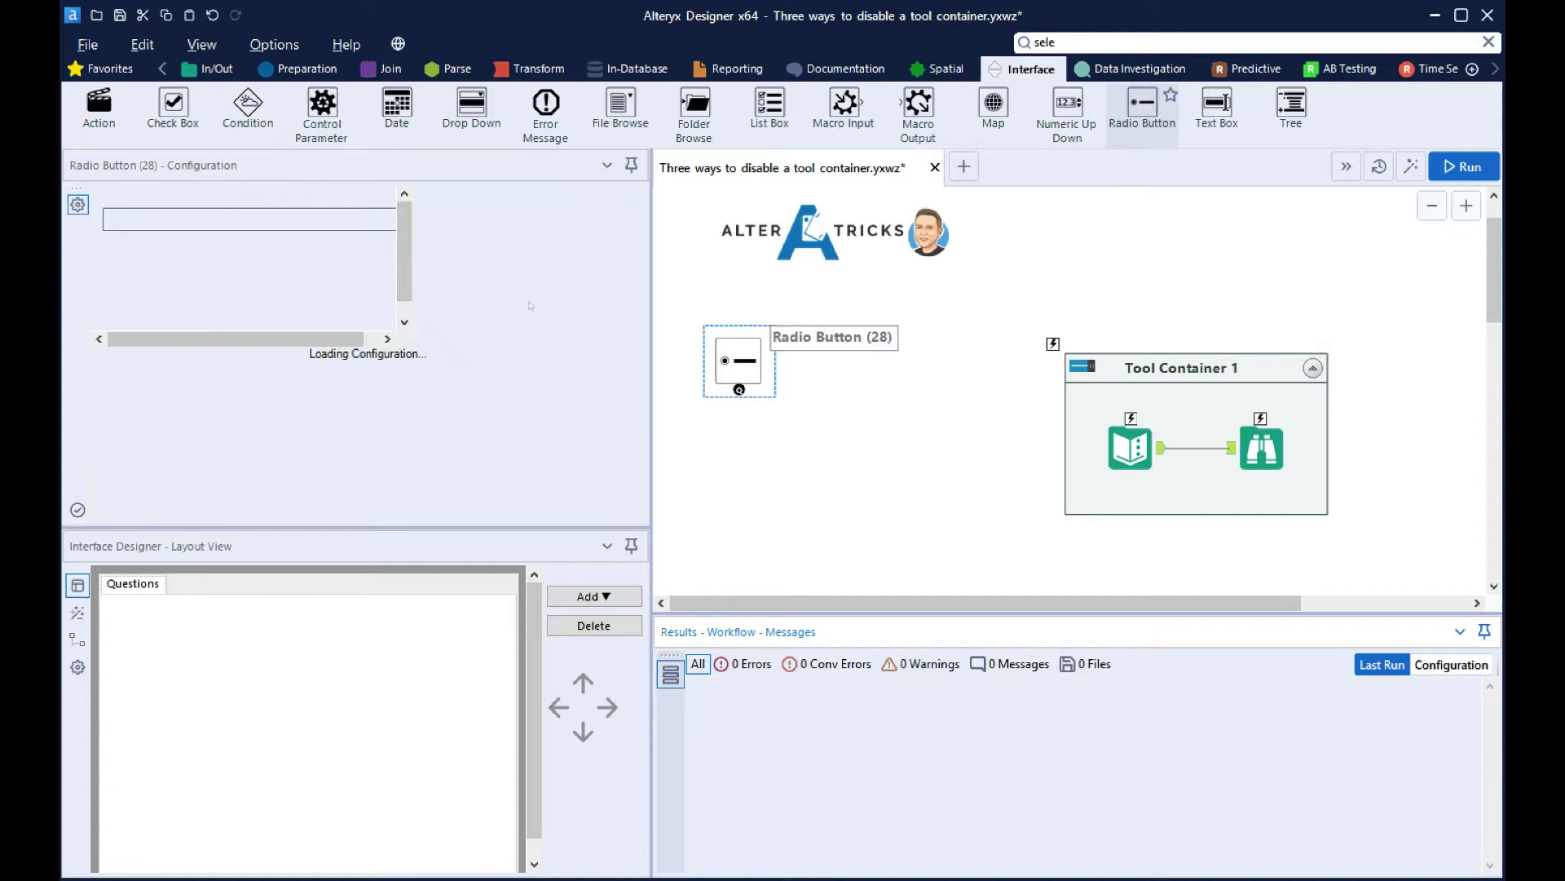
pyautogui.write('Disable tool container 1')
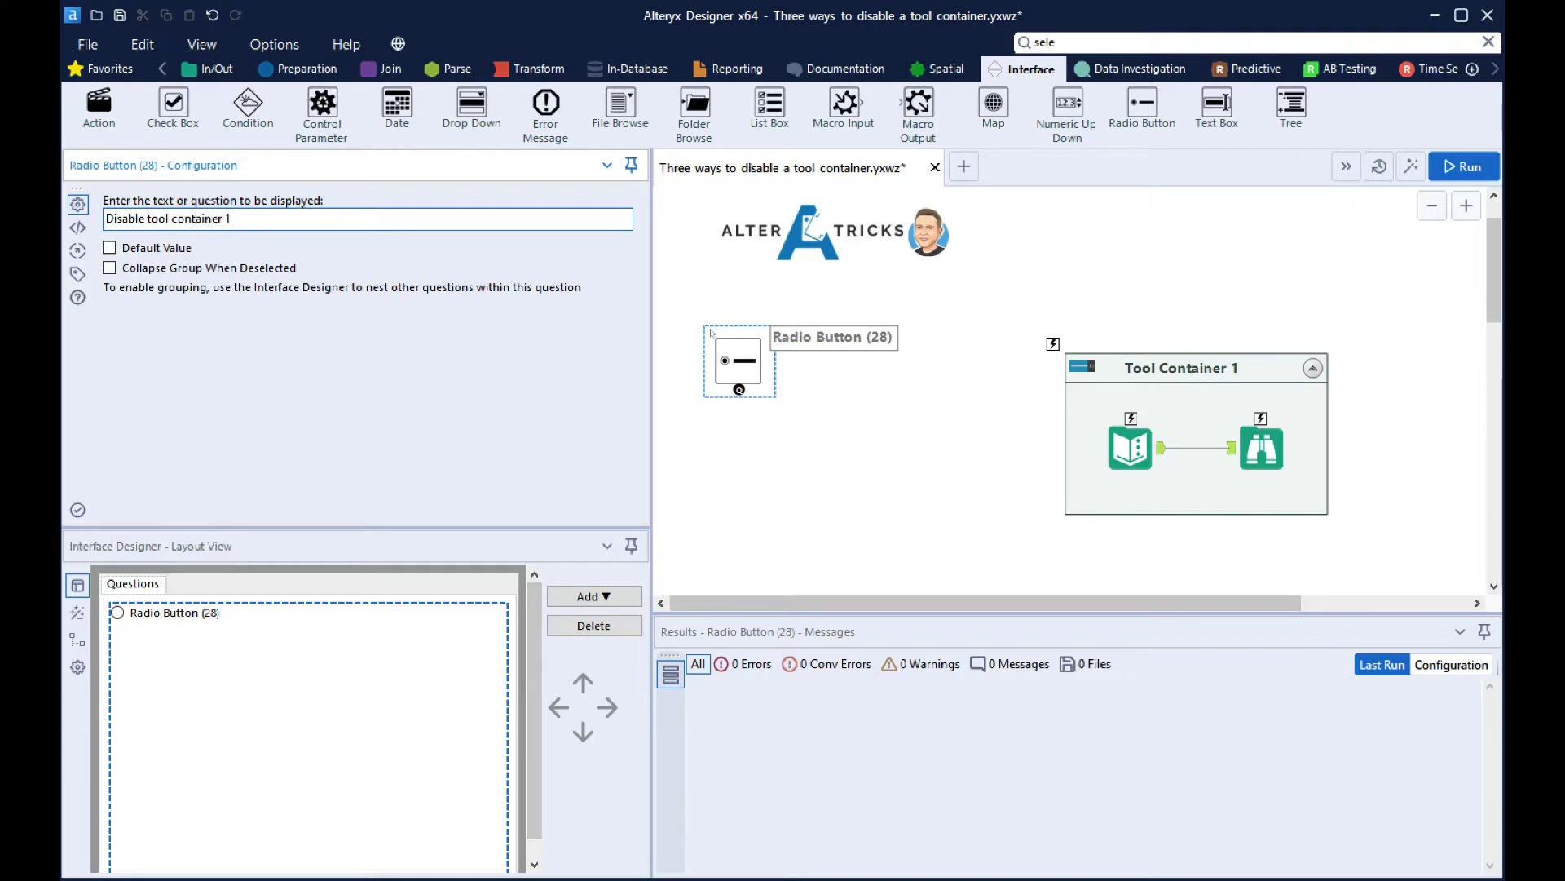
pyautogui.hotkey('ctrl', 'r')
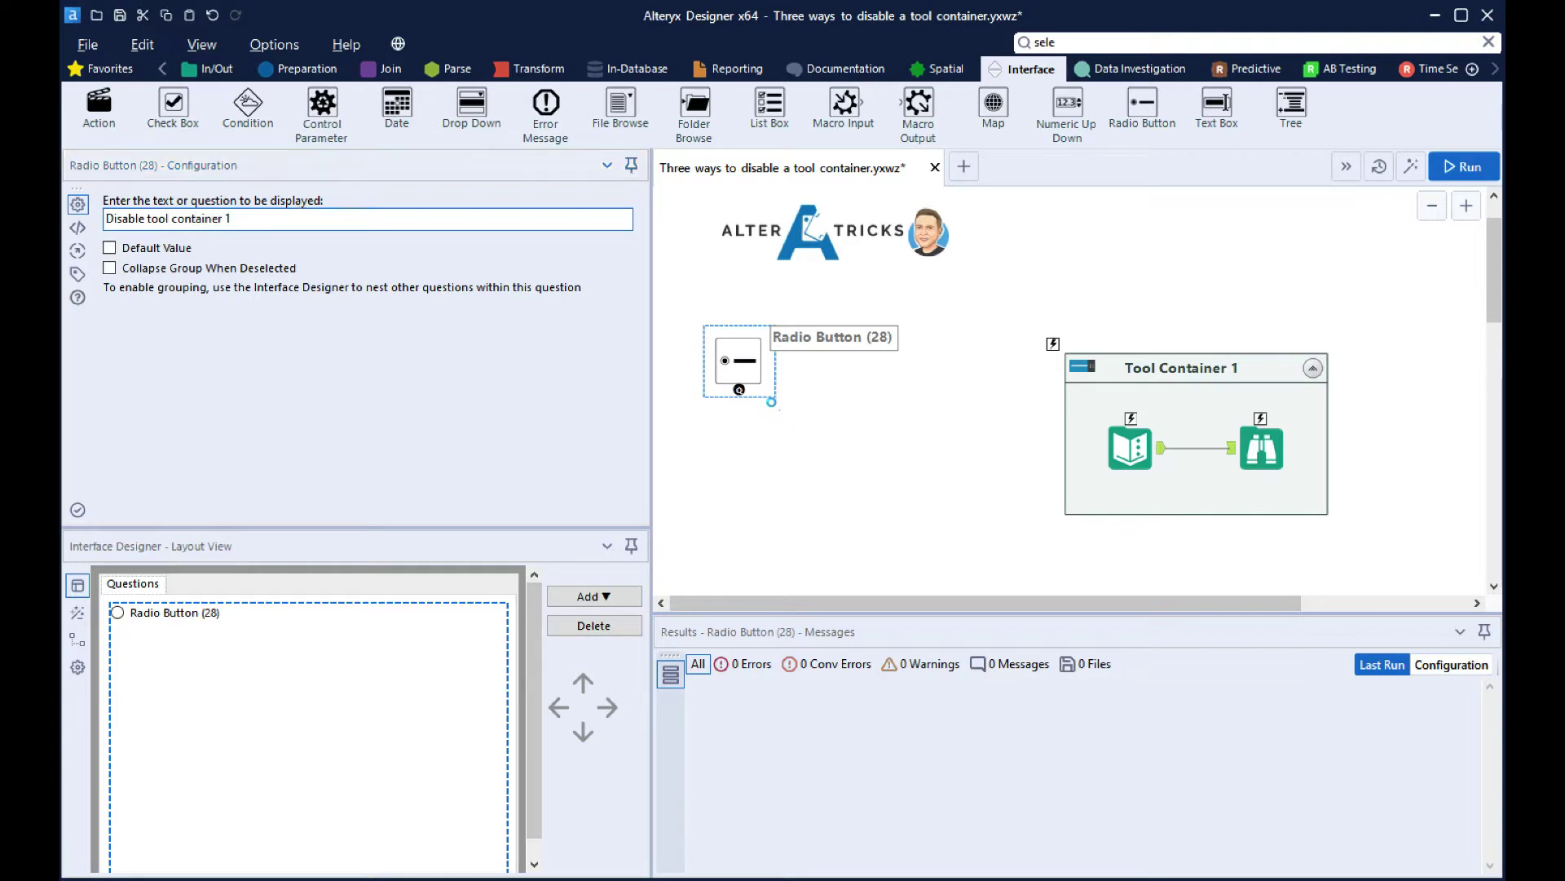
pyautogui.moveTo(973, 365); pyautogui.dragTo(1052, 341)
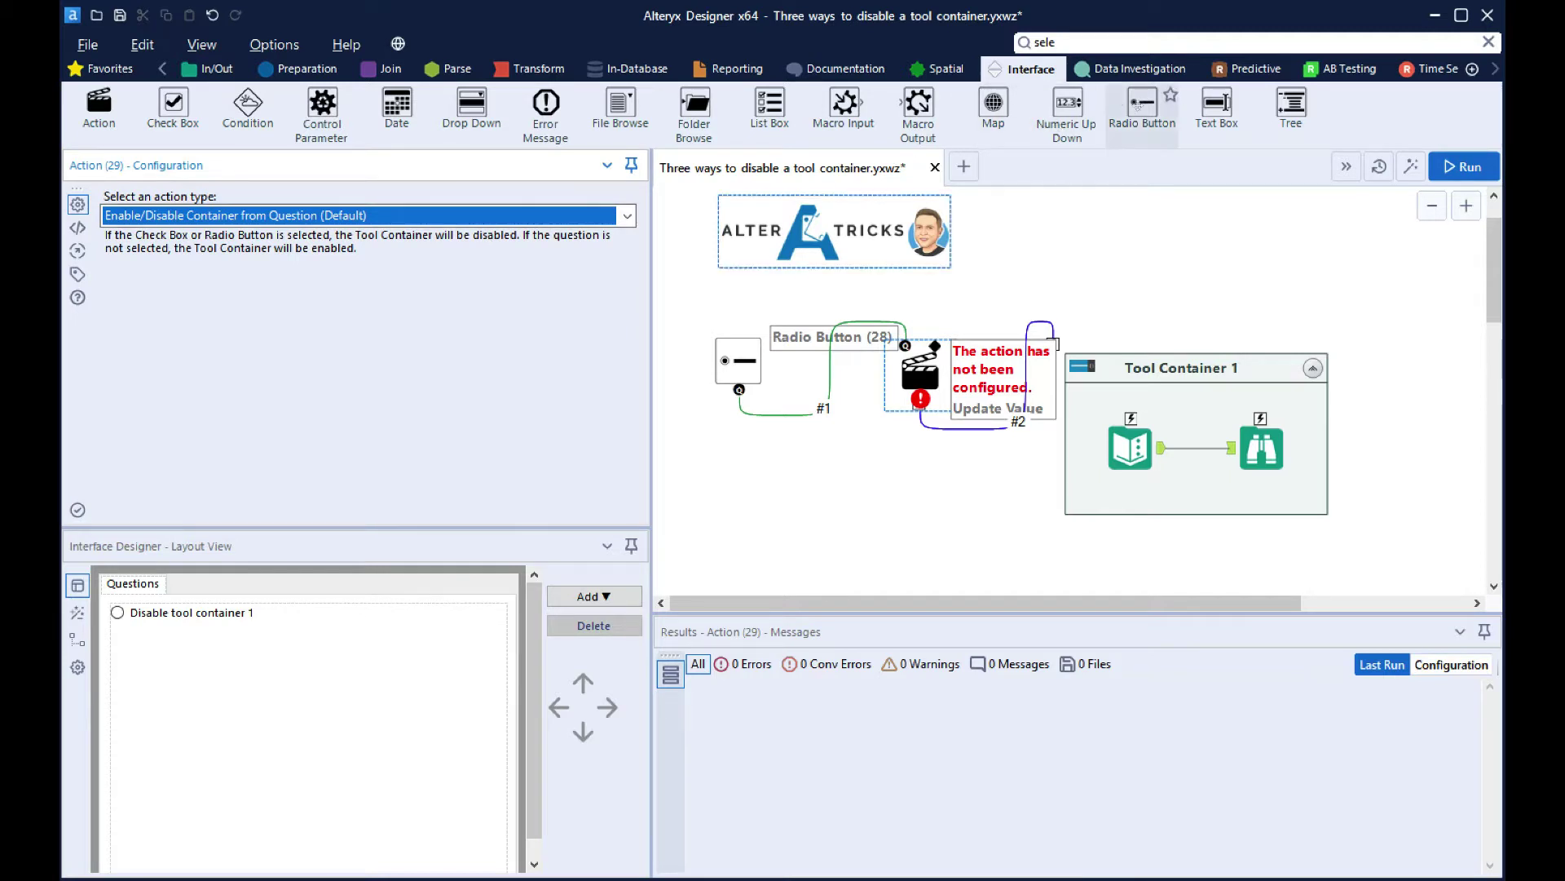
pyautogui.moveTo(1141, 105); pyautogui.dragTo(720, 447)
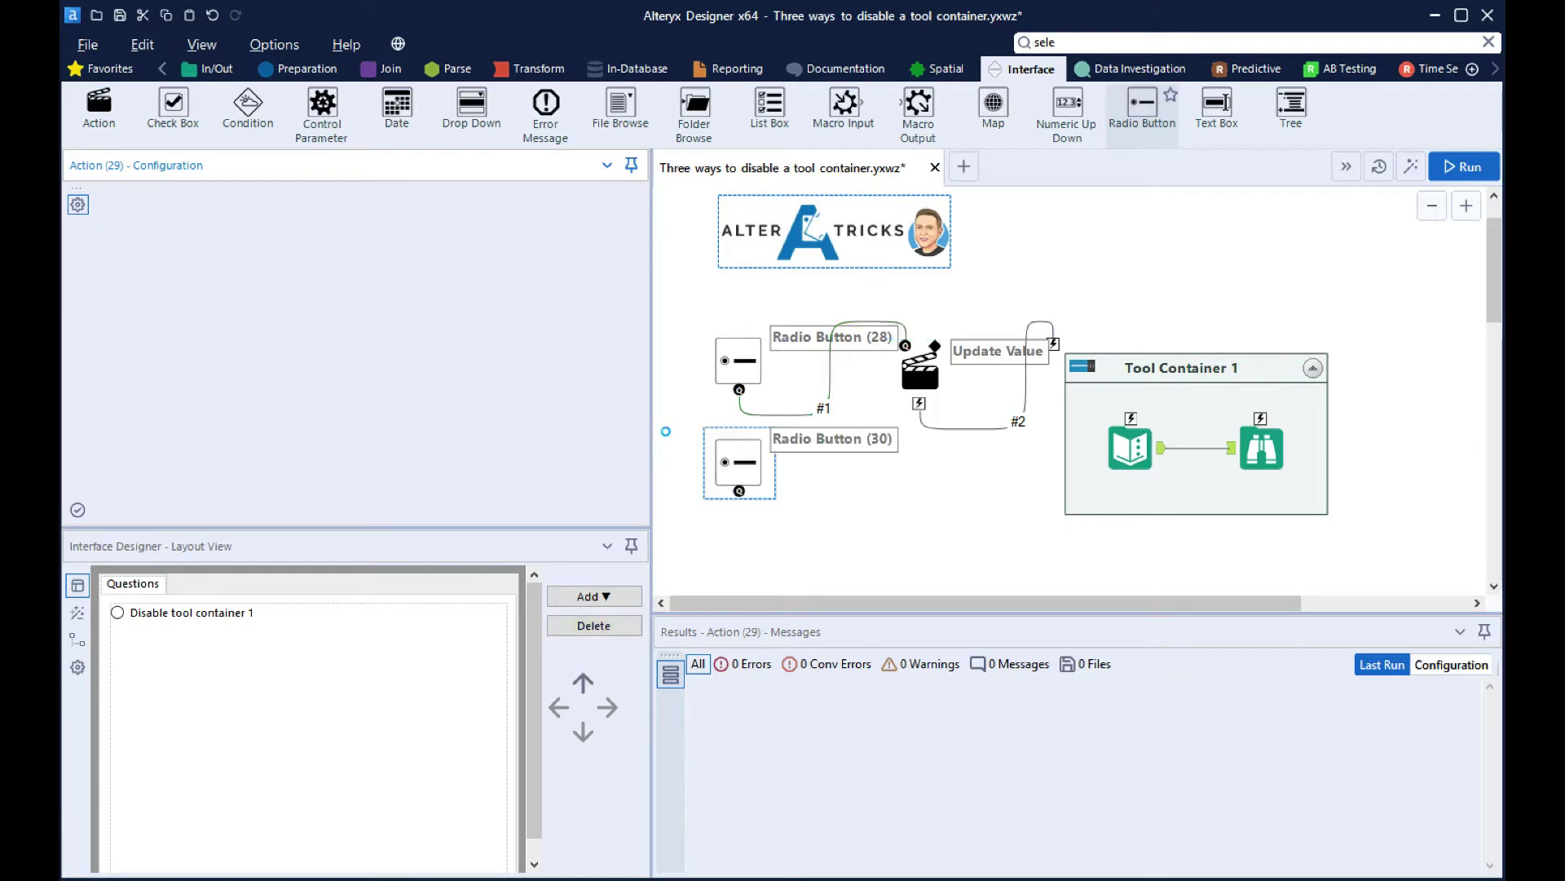
# Label Radio Button (30) 'Enable tool container 1', make it the default, and move it above Disable
pyautogui.write('Enable tool container 1')
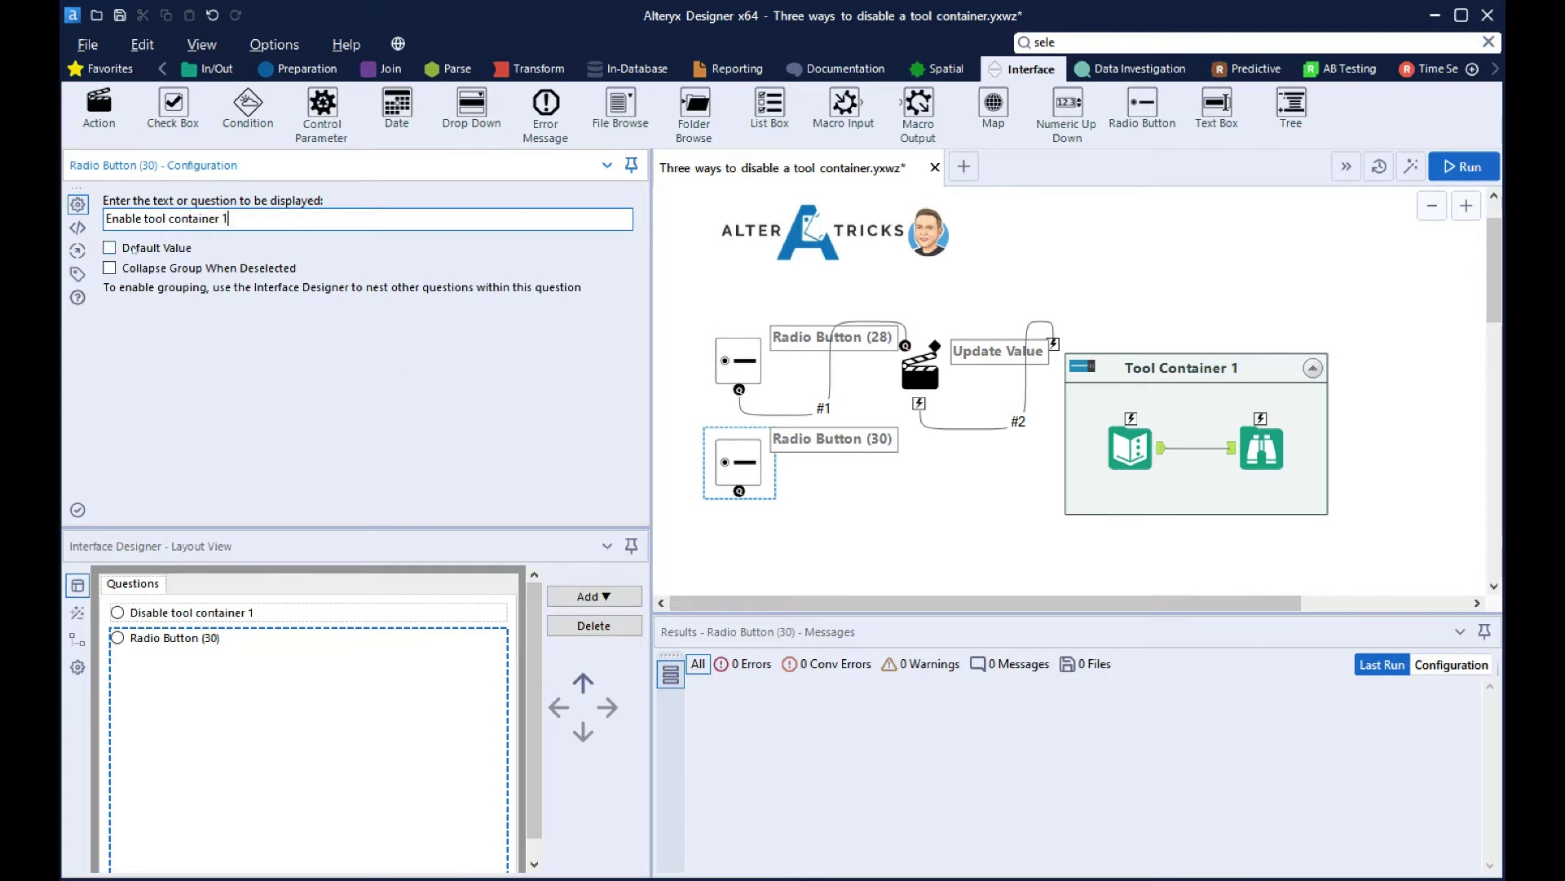
pyautogui.click(790, 478)
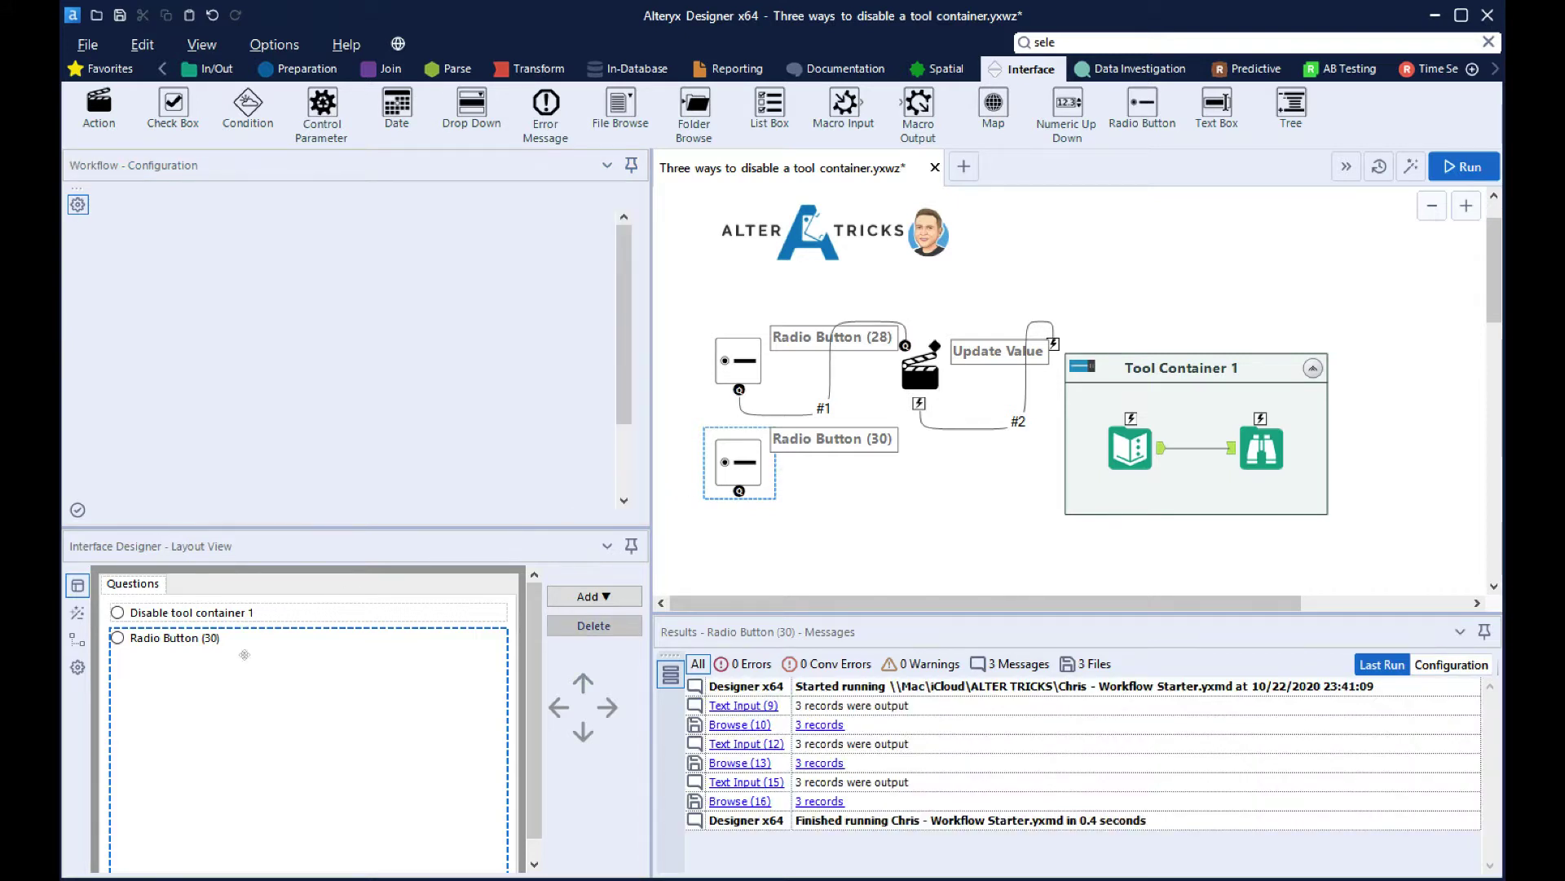
pyautogui.click(250, 659)
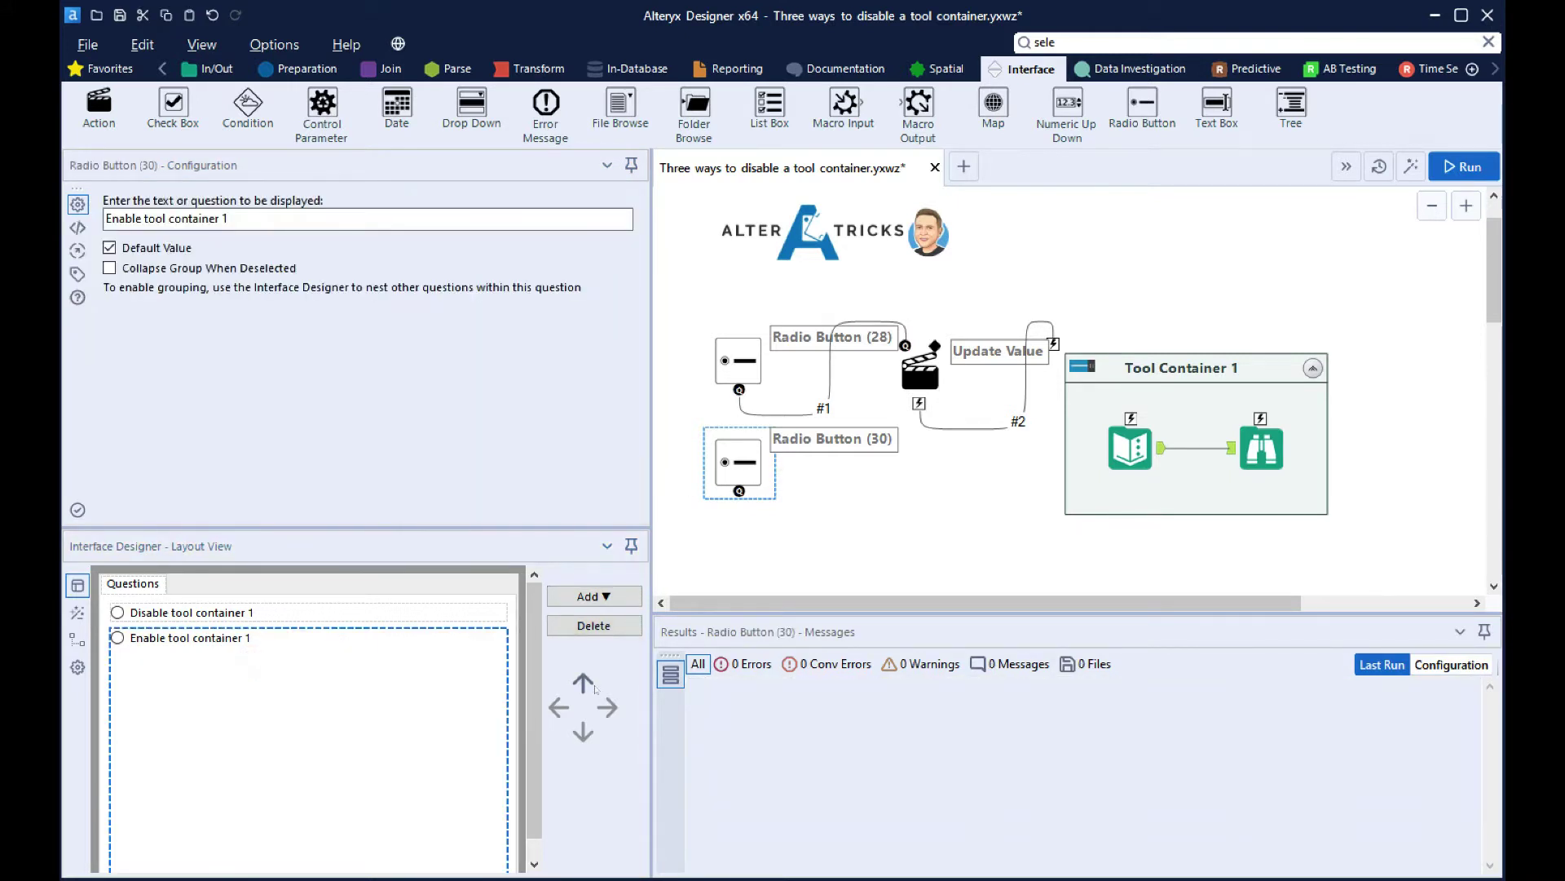
pyautogui.click(594, 688)
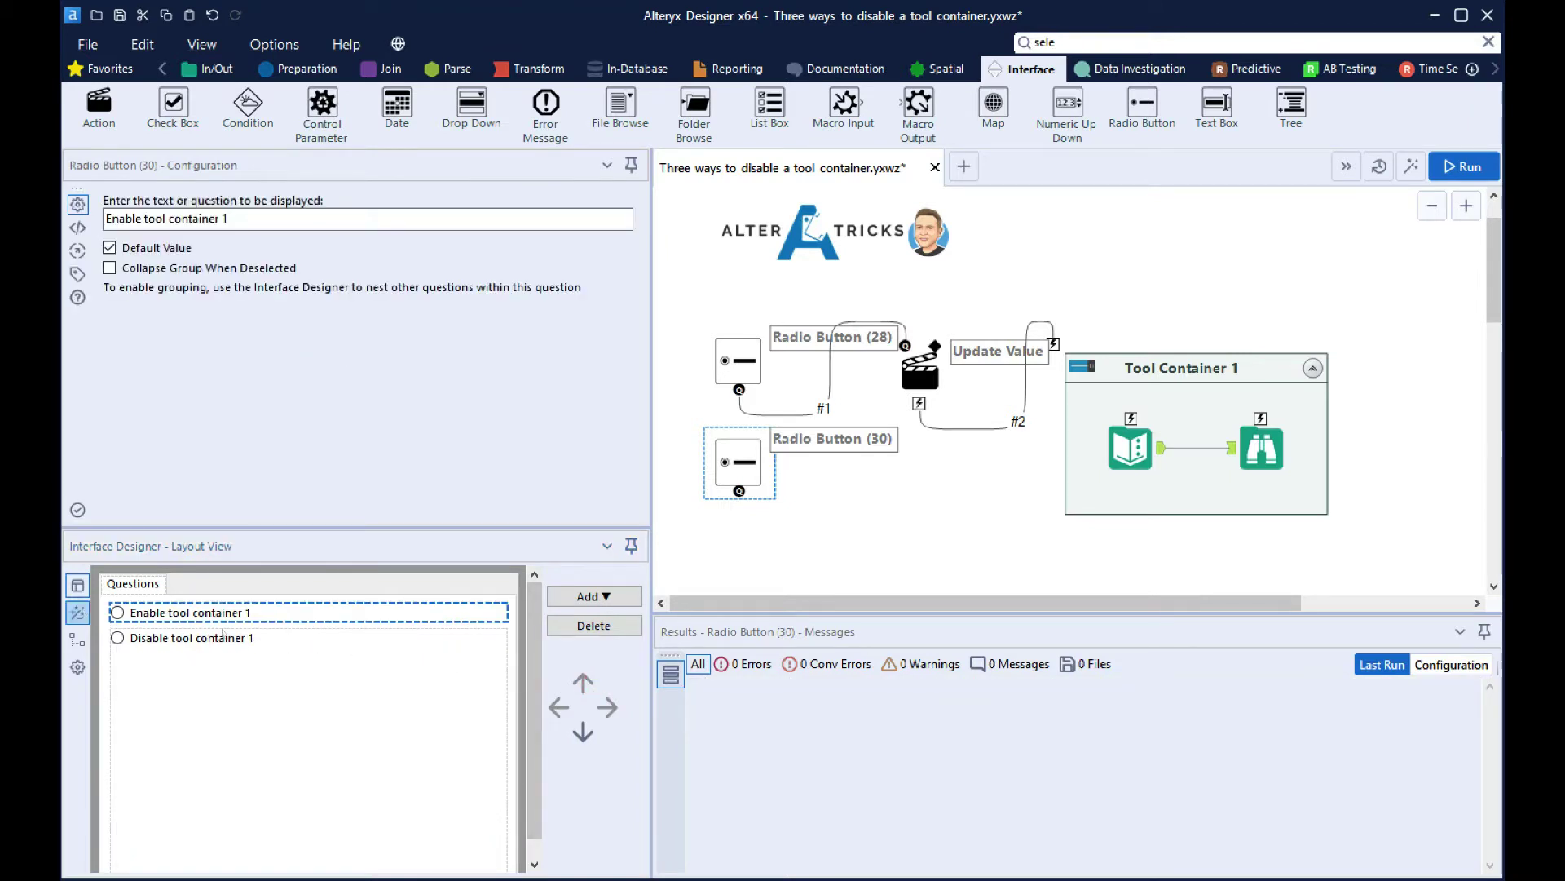
pyautogui.hotkey('ctrl', 'r')
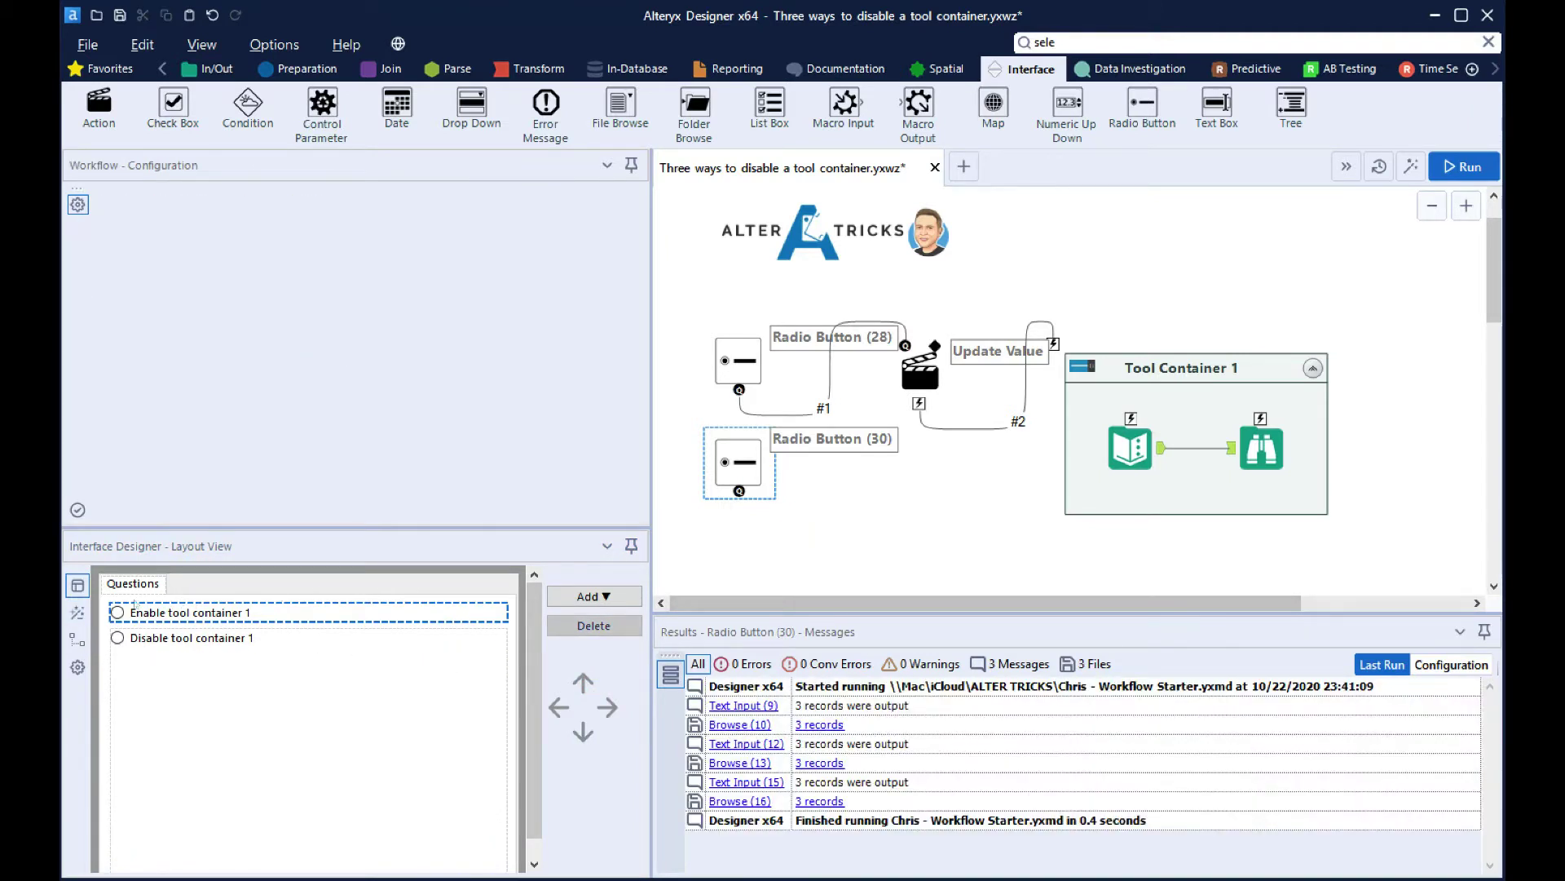
# Generate a debug workflow with 'Enable tool container 1' chosen, then close it
pyautogui.click(77, 612)
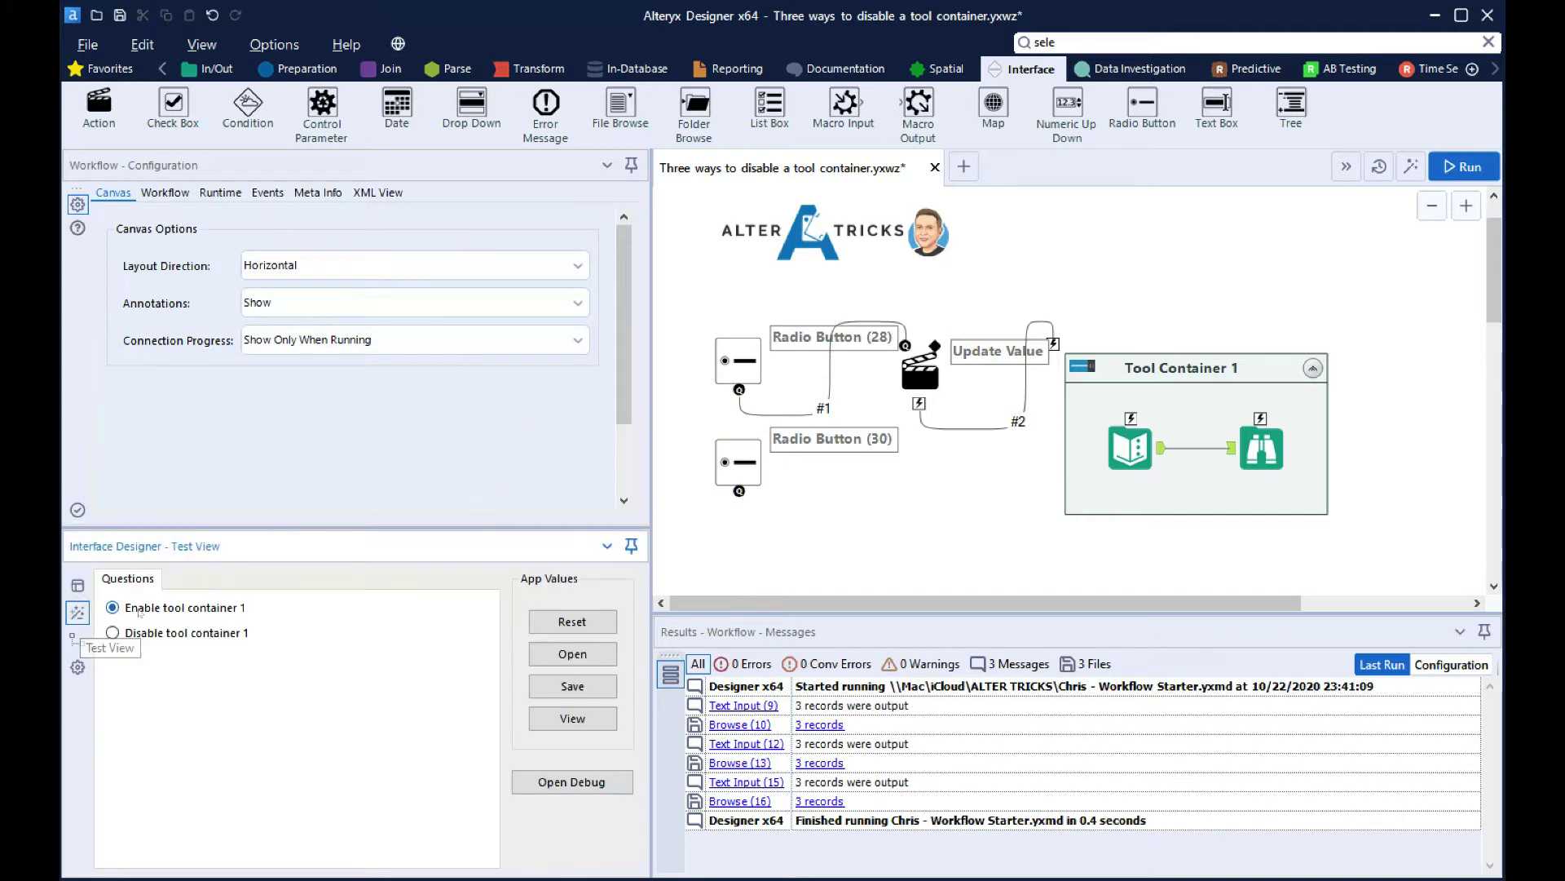
pyautogui.click(535, 780)
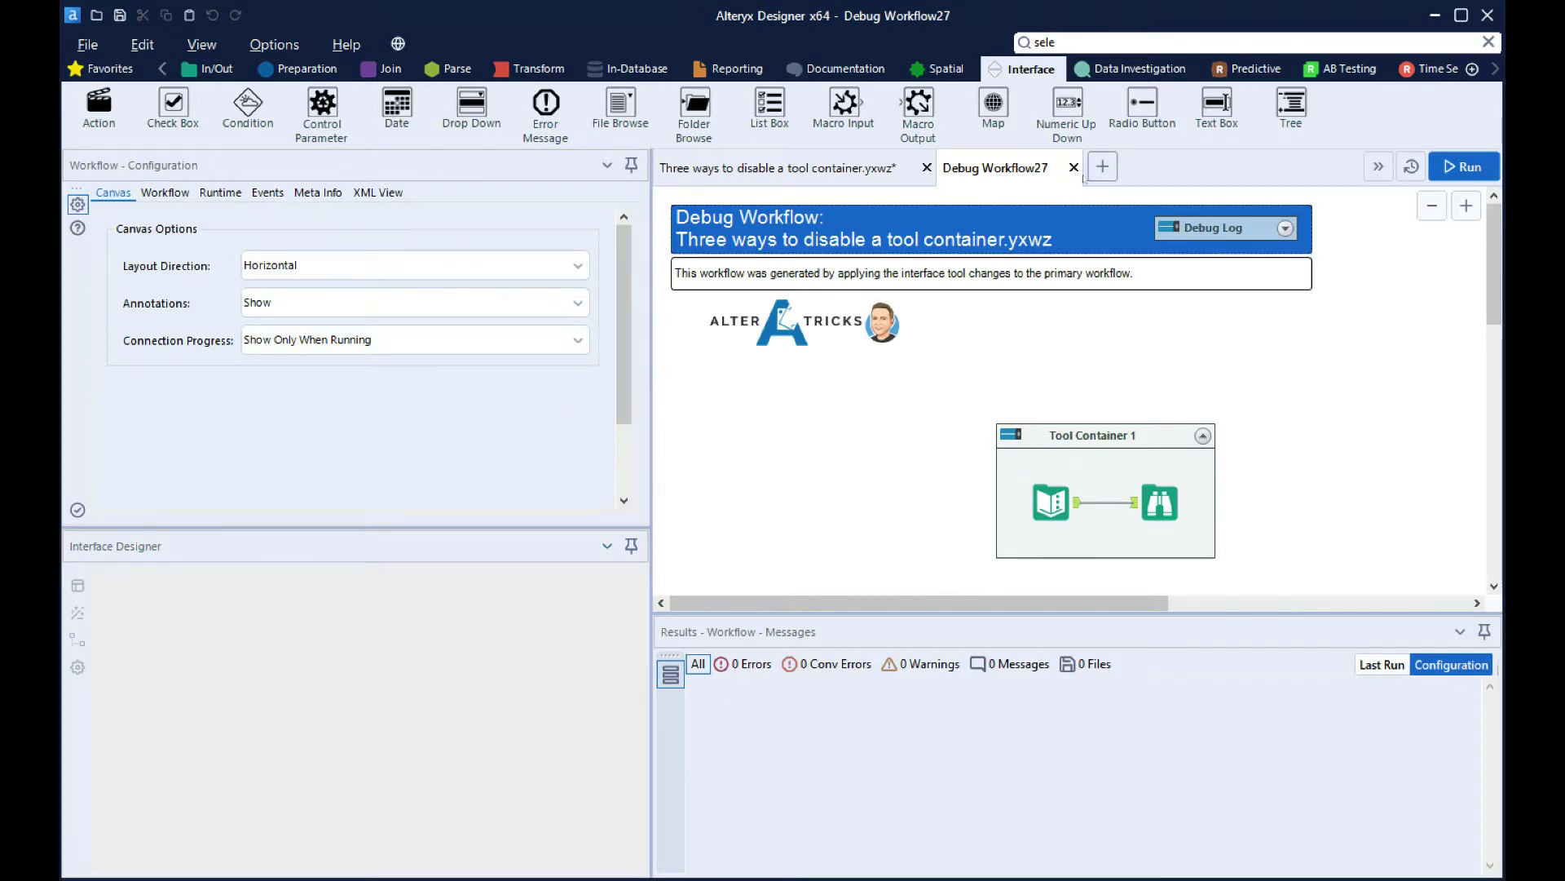
pyautogui.click(1074, 167)
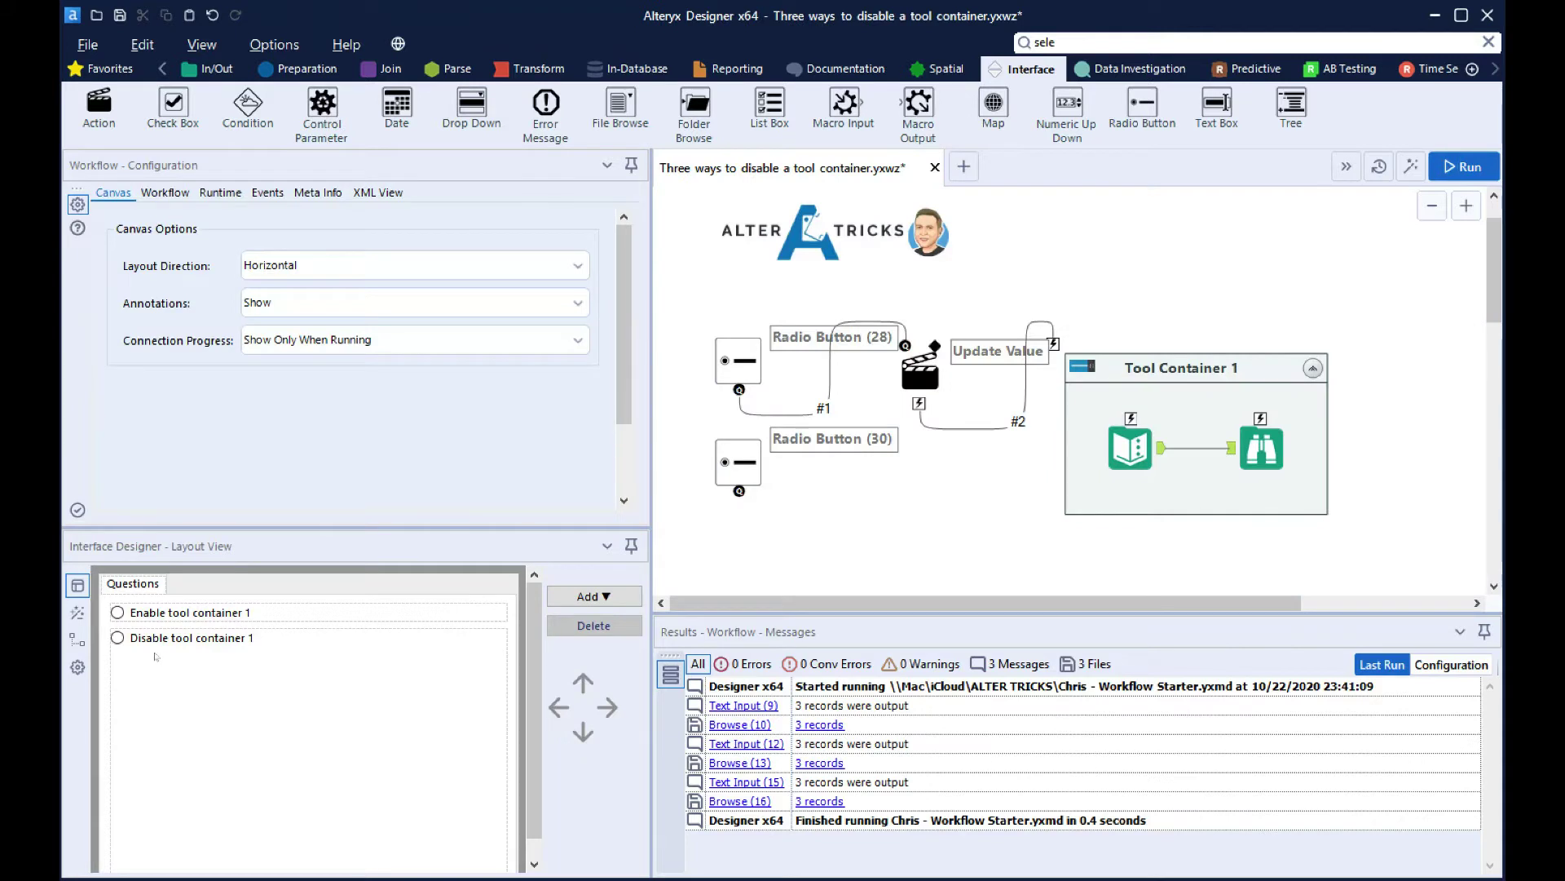
# Generate a debug workflow with 'Disable tool container 1' chosen, then close it
pyautogui.click(78, 612)
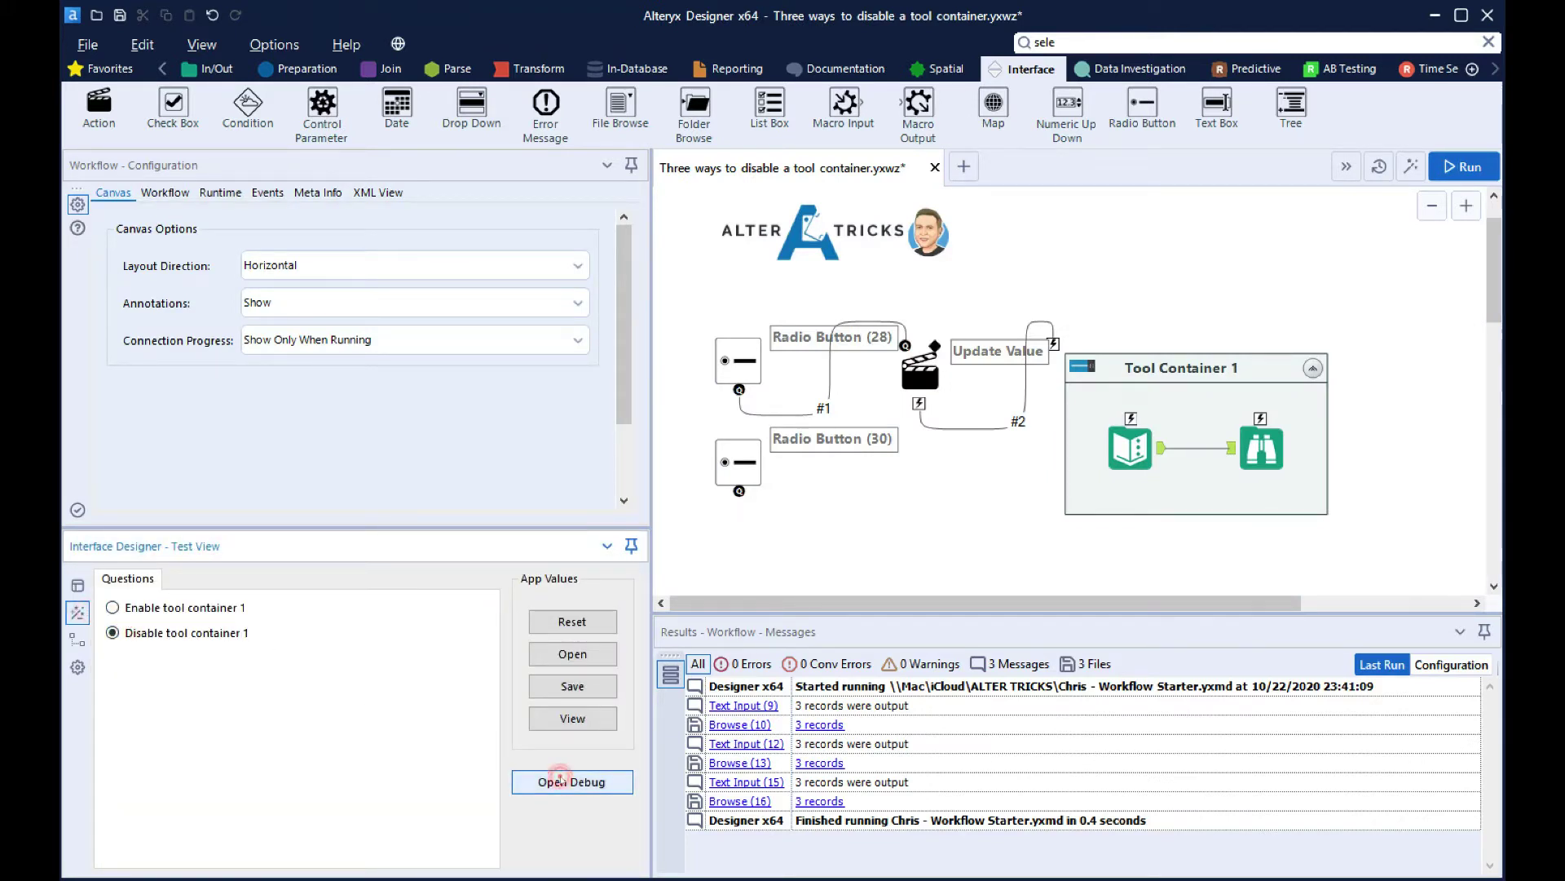
pyautogui.click(560, 779)
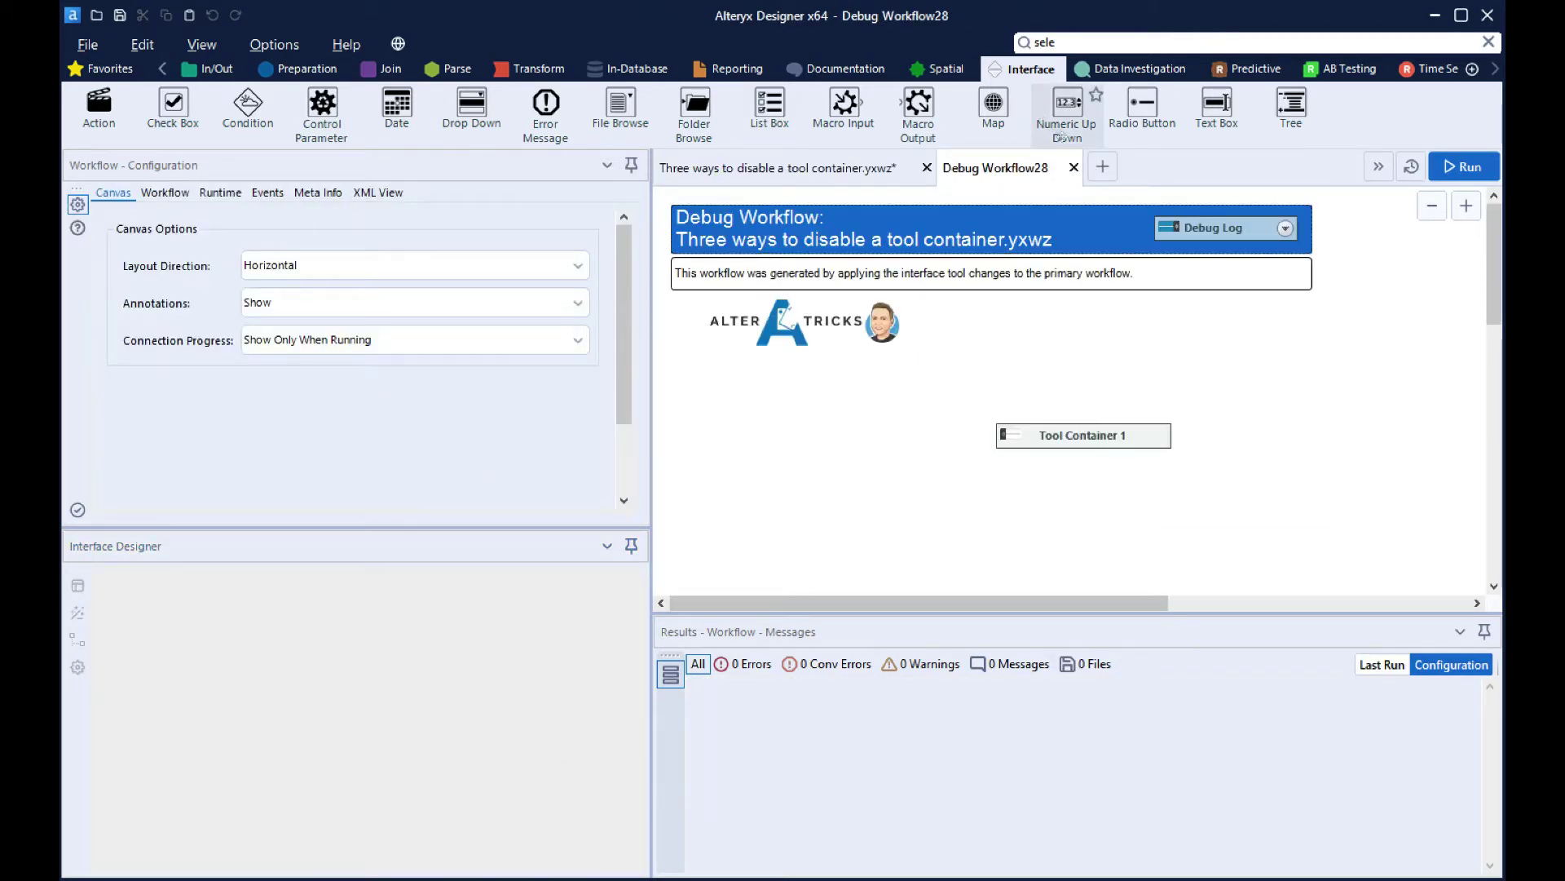
pyautogui.click(1074, 168)
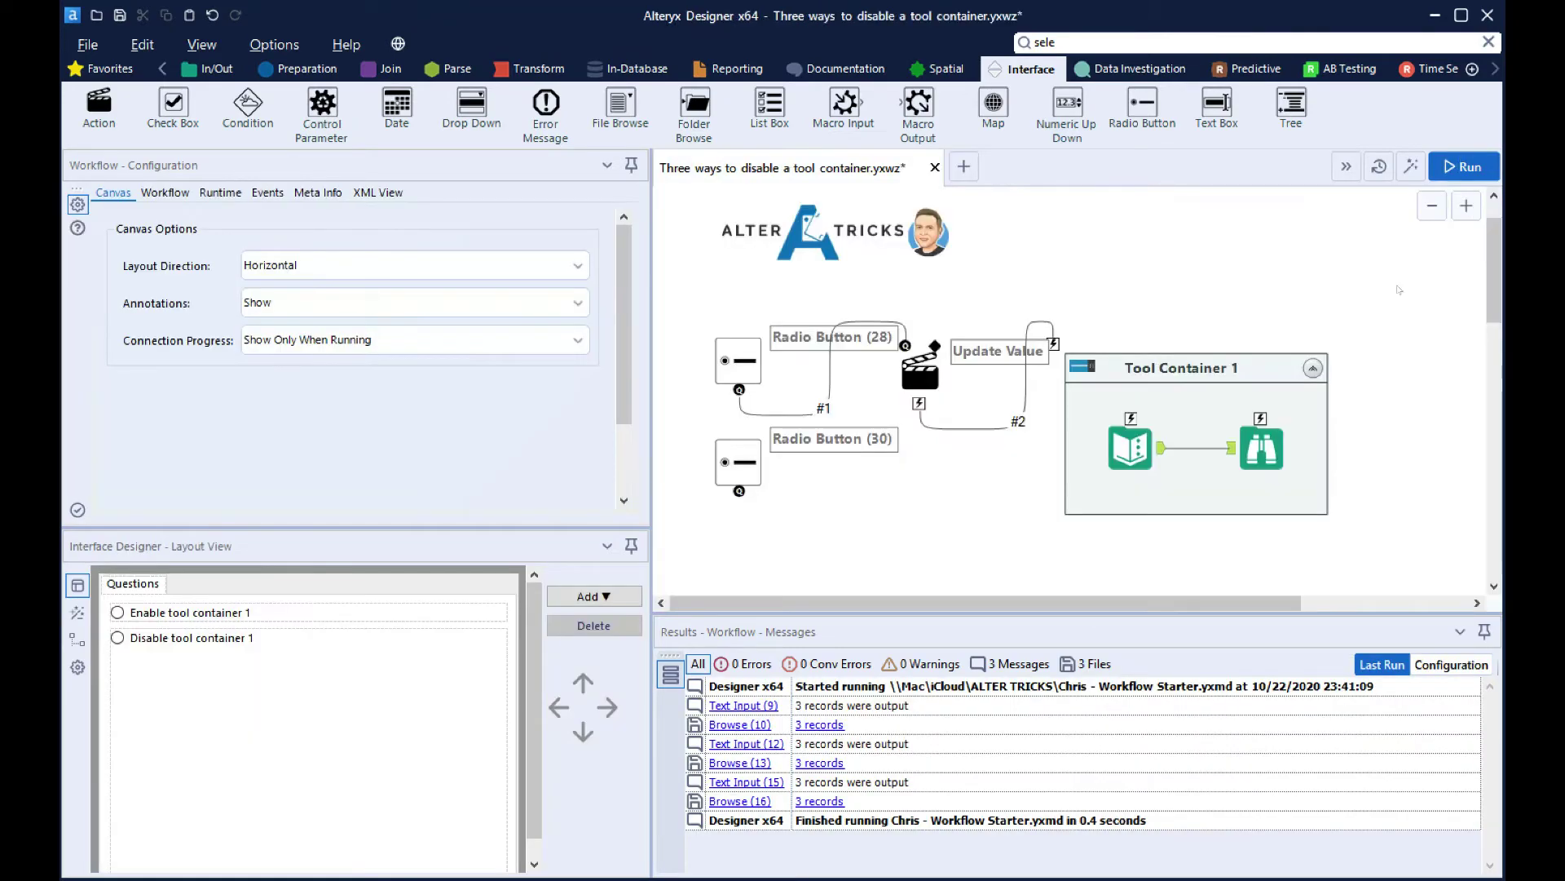
# Place Check Box (31), labelled 'Enable tool container 2', beside Tool Container 2
pyautogui.scroll(-3, 917, 329)
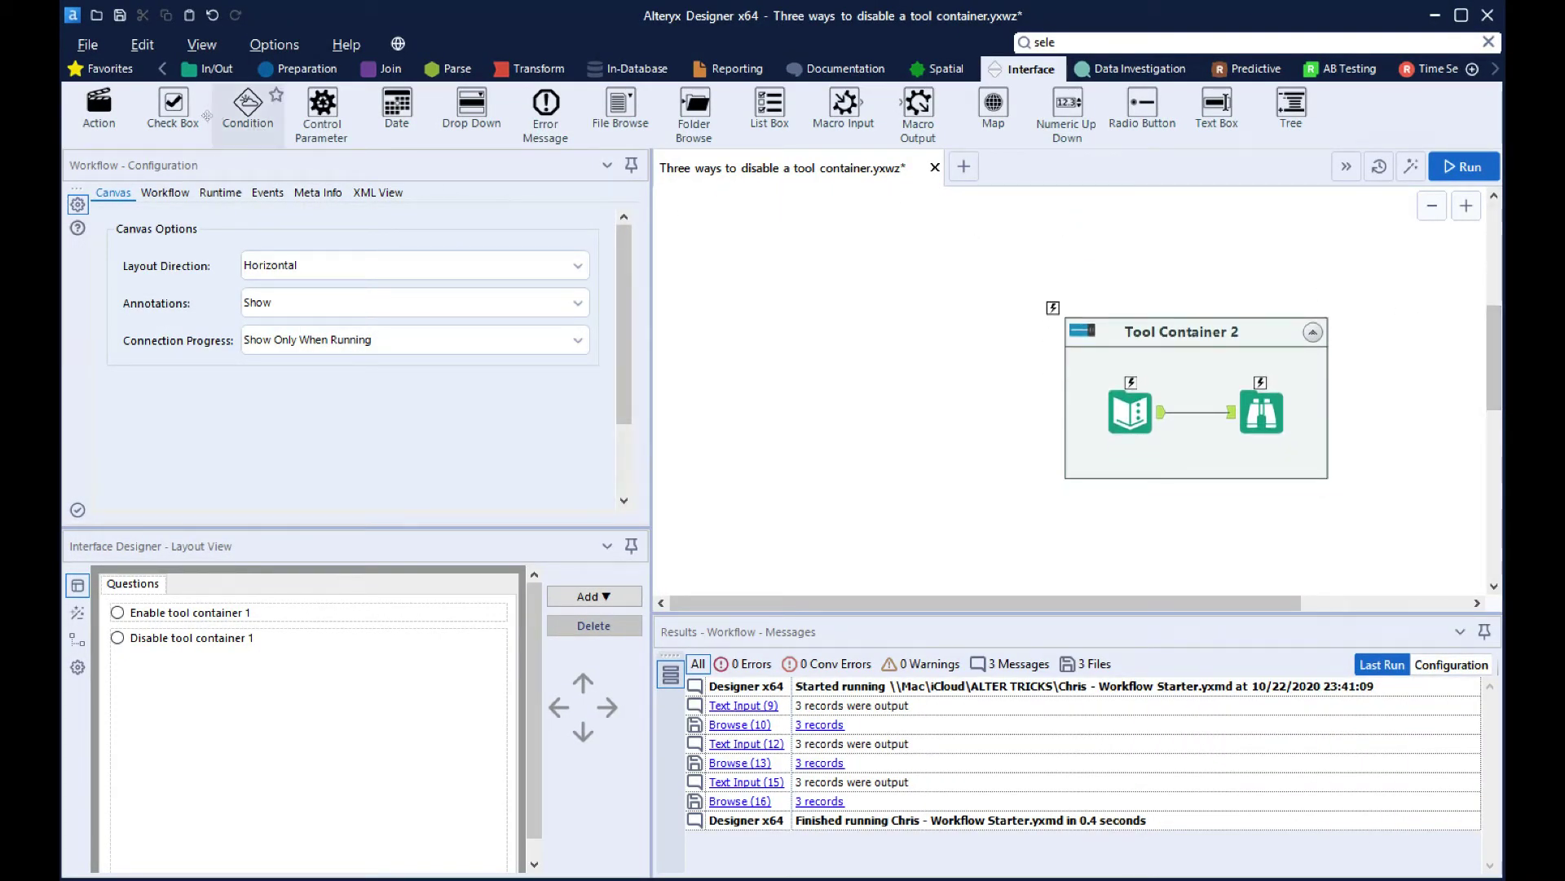
pyautogui.moveTo(173, 105); pyautogui.dragTo(725, 281)
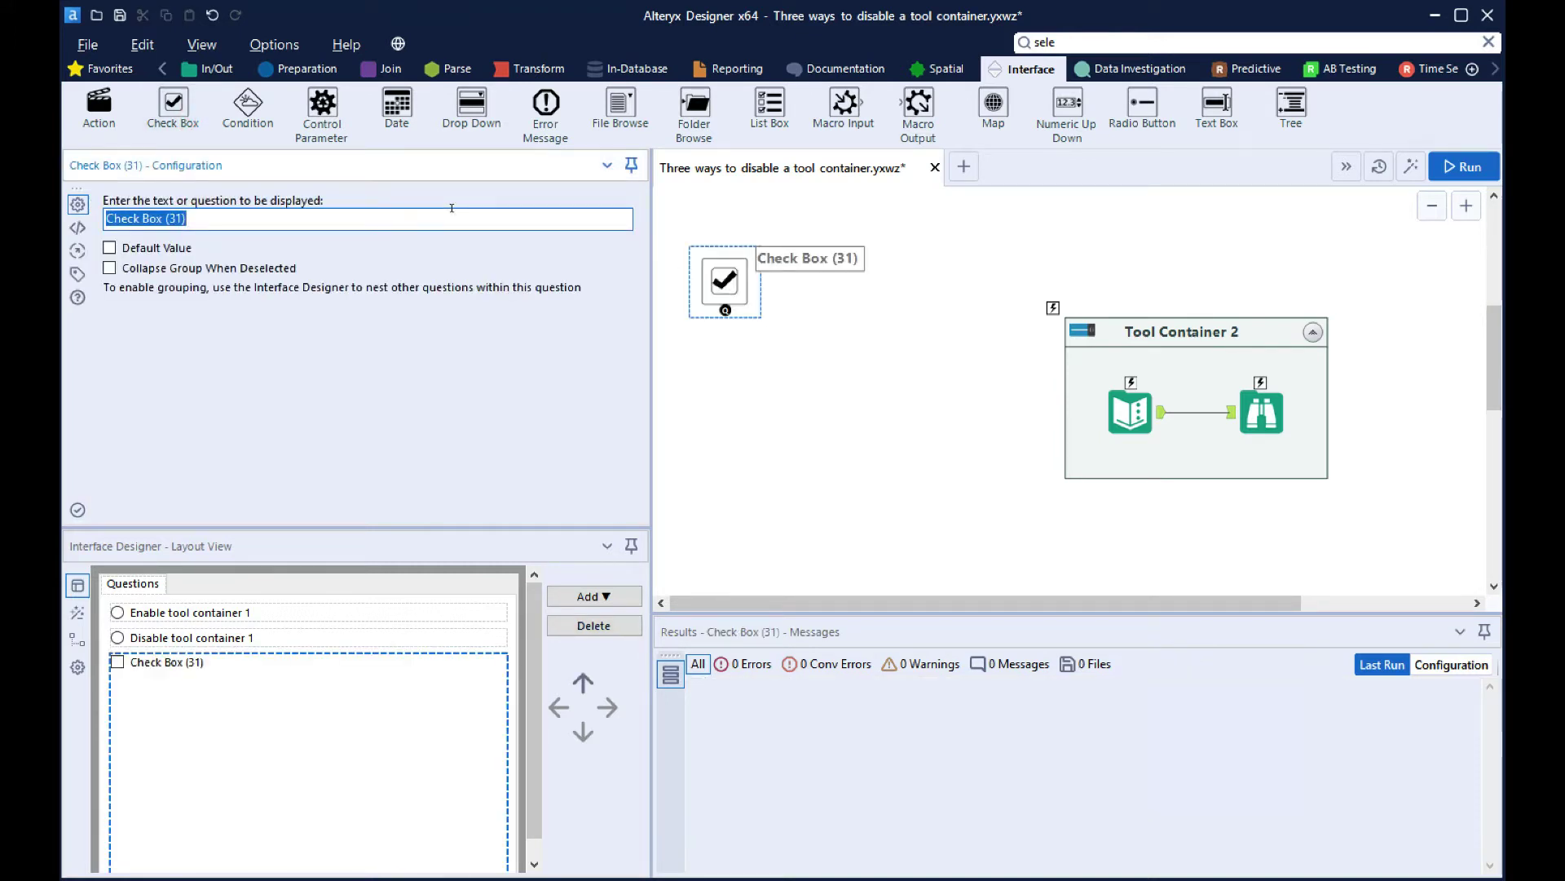
pyautogui.write('Enable tool container 2')
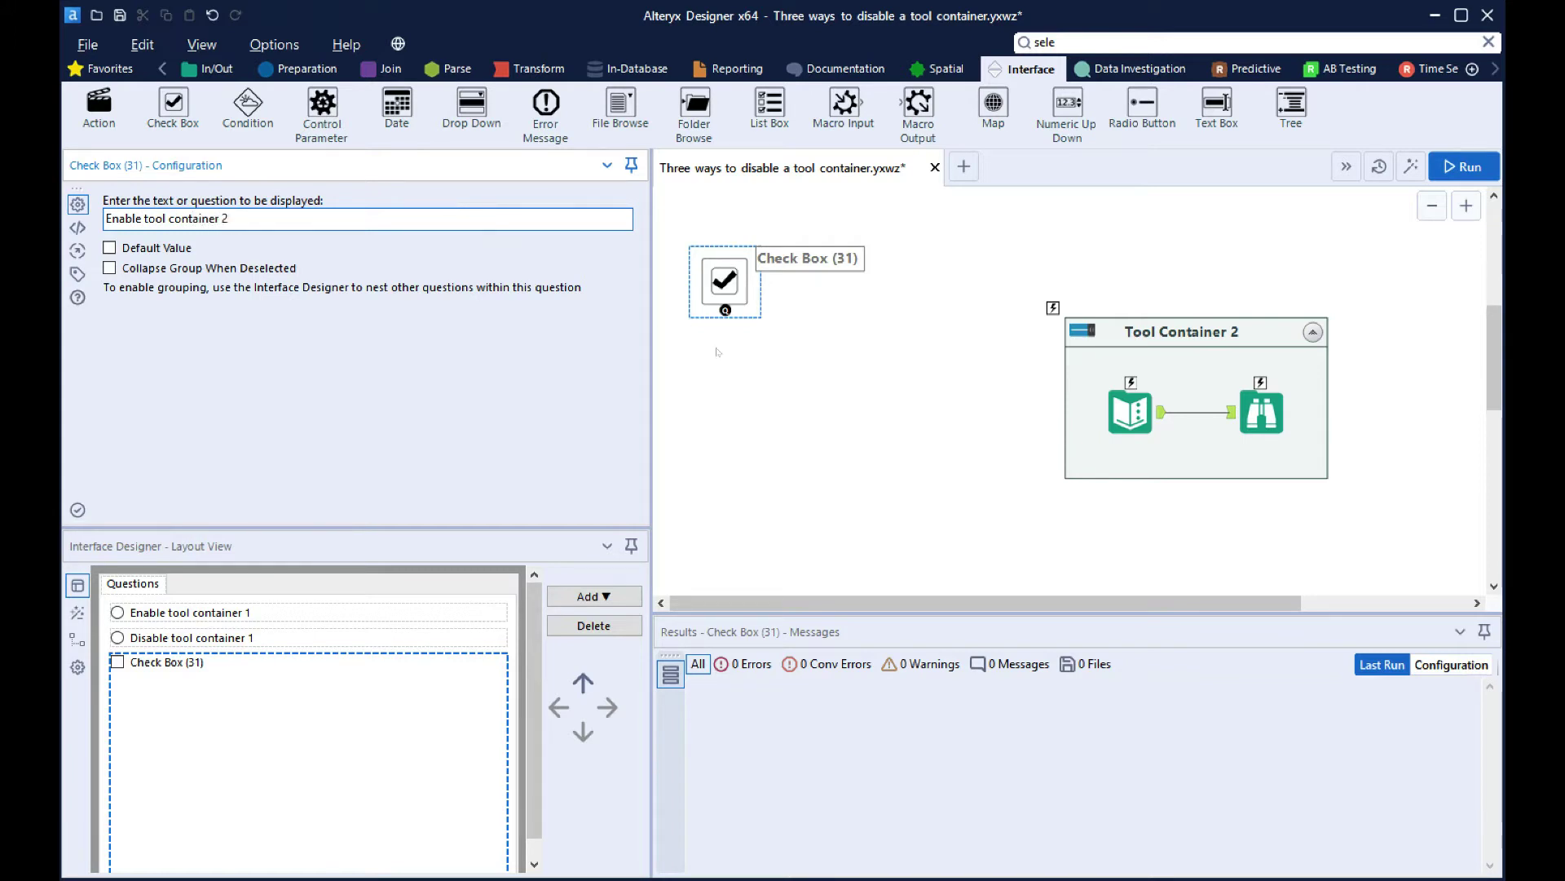
pyautogui.click(772, 368)
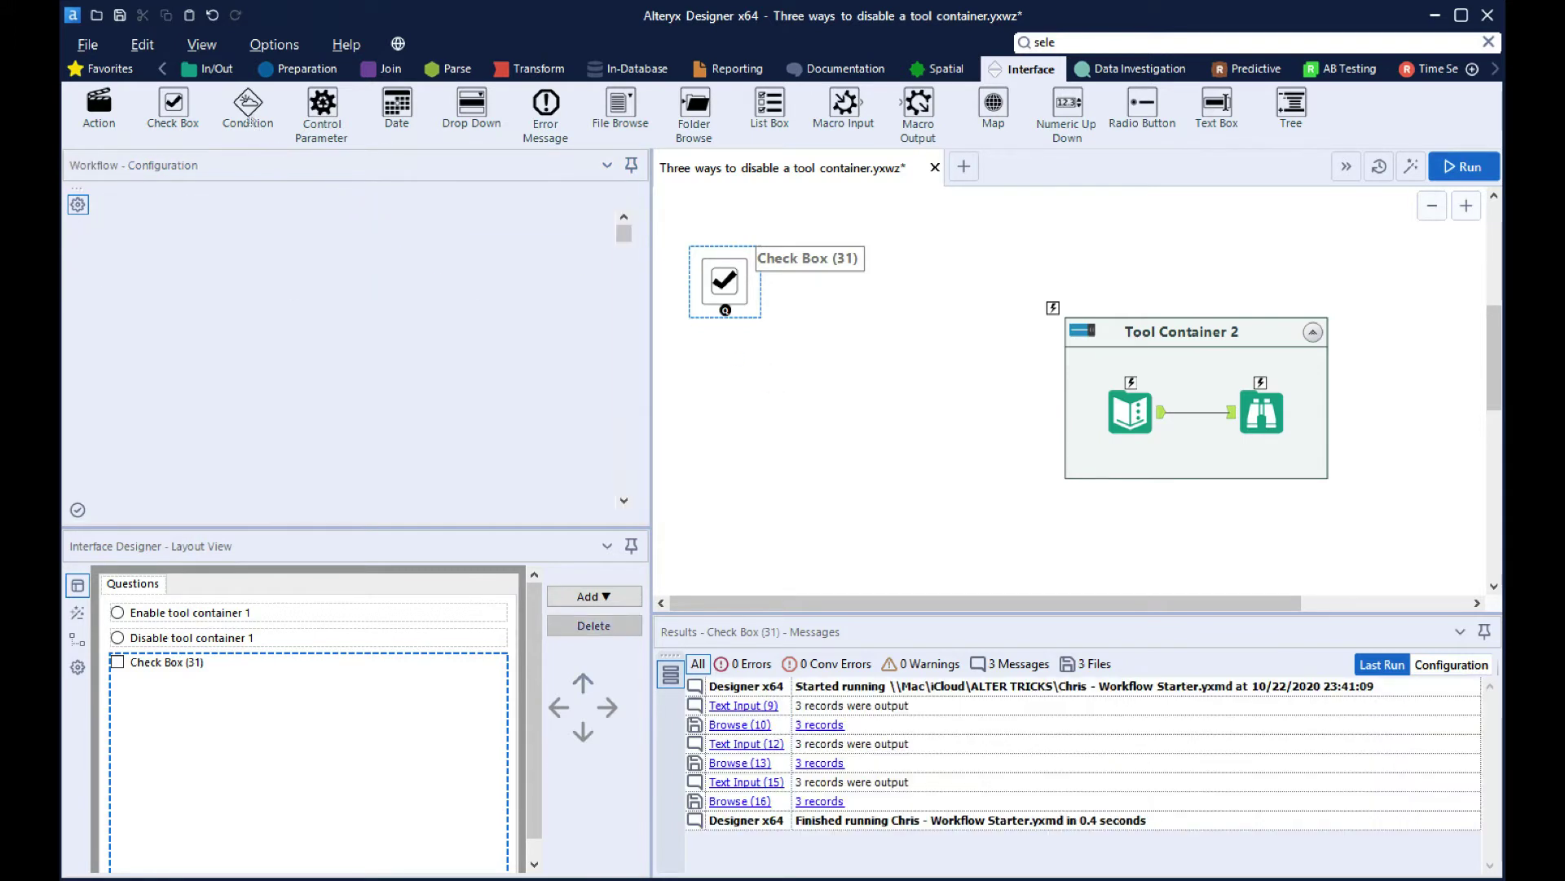
# Feed the check box into a Condition with expression [#1], with two actions on Tool Container 2
pyautogui.moveTo(249, 121); pyautogui.dragTo(724, 372)
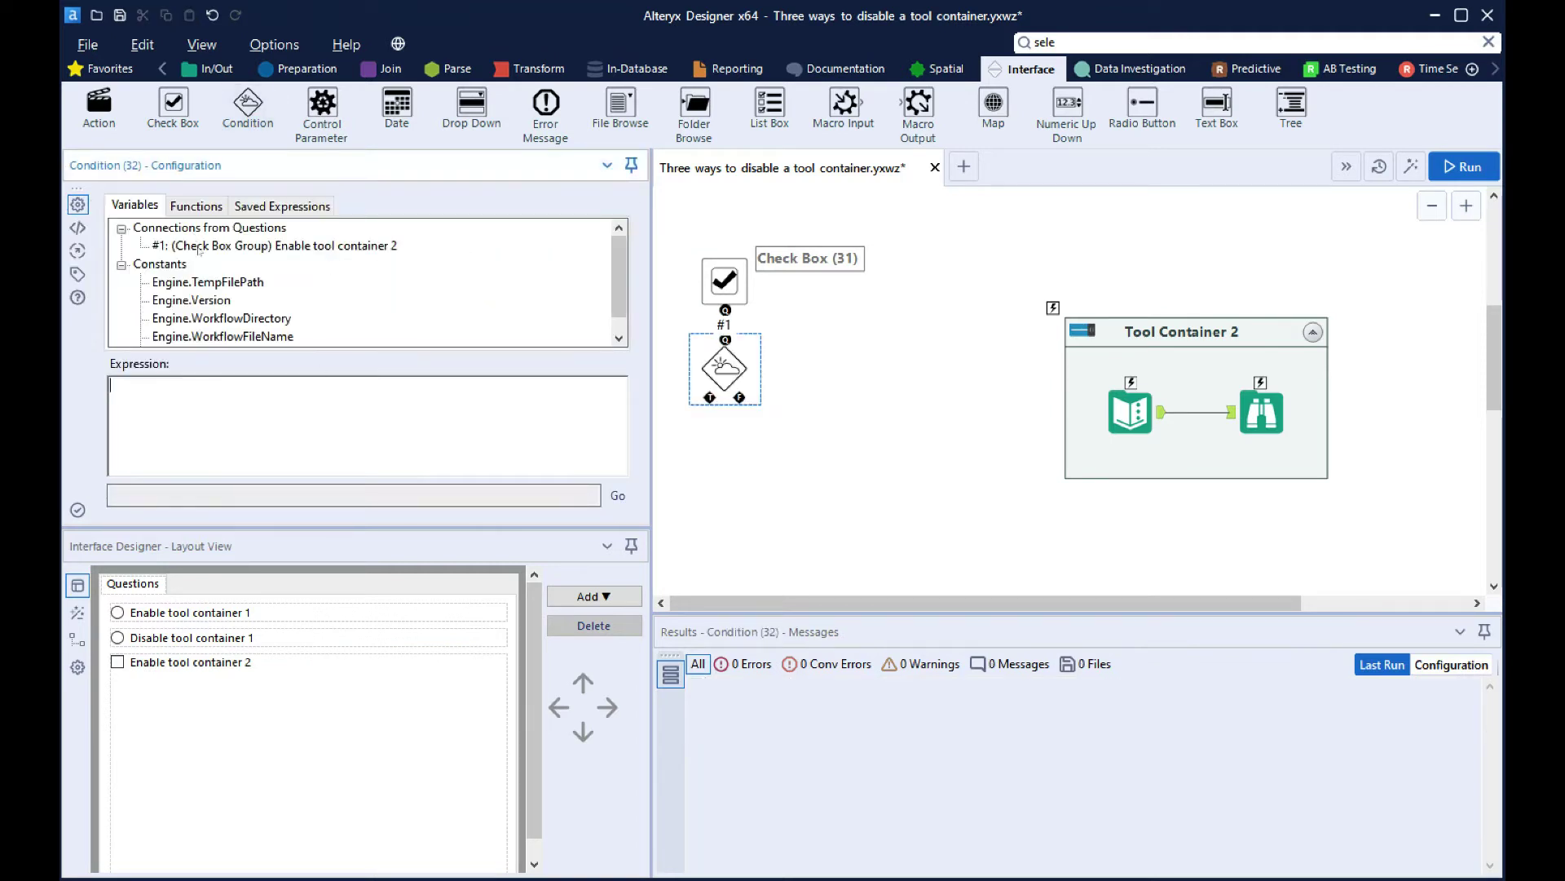
pyautogui.doubleClick(199, 249)
pyautogui.moveTo(98, 106); pyautogui.dragTo(1053, 305)
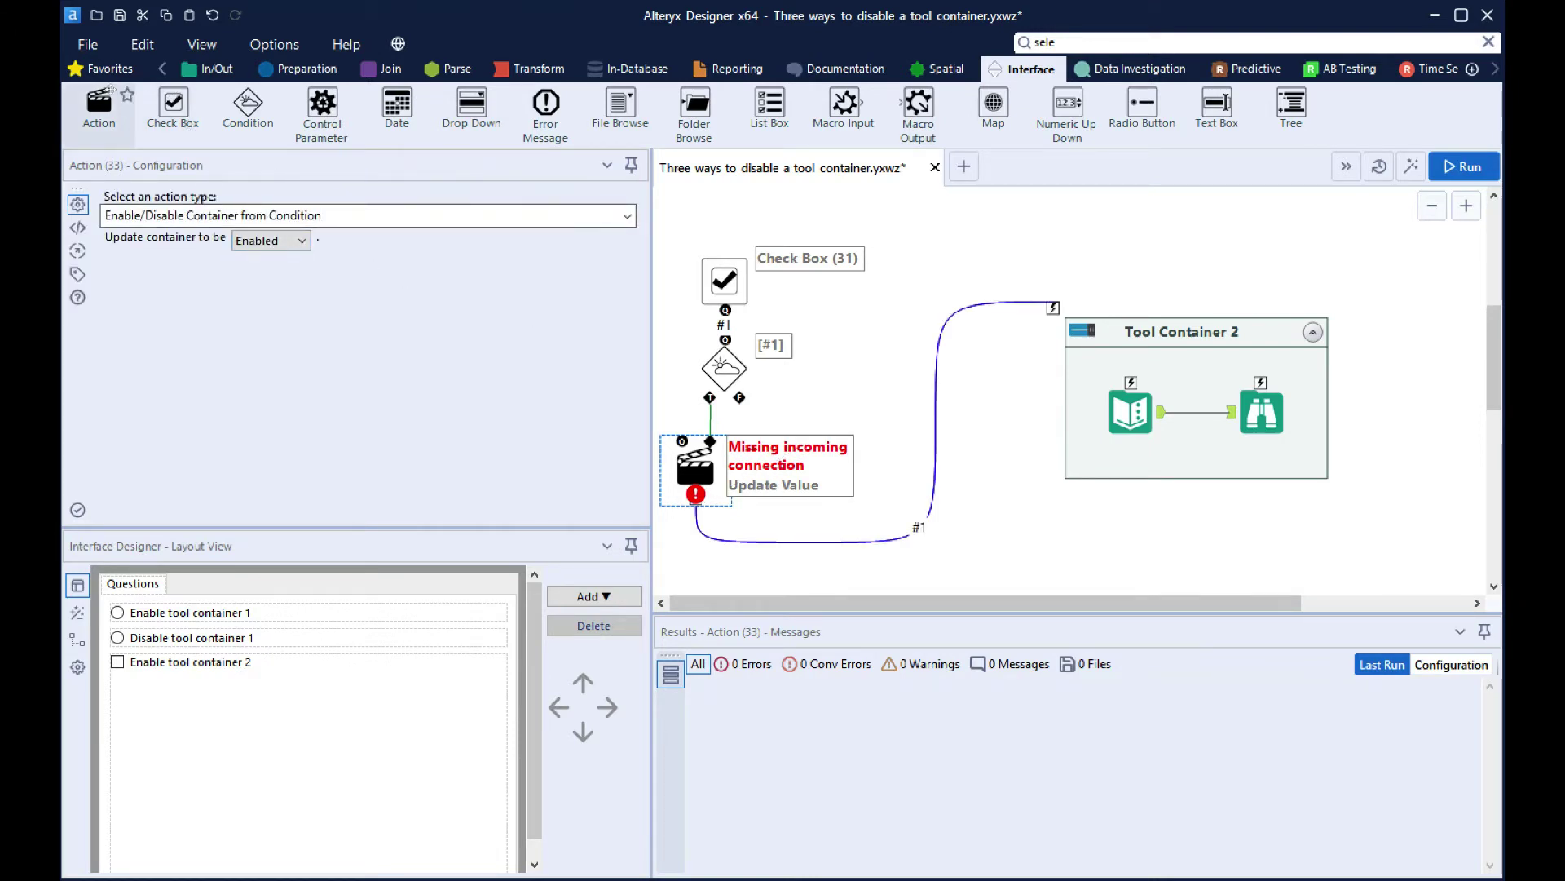
pyautogui.moveTo(99, 104)
pyautogui.mouseDown()
pyautogui.moveTo(716, 394)
pyautogui.moveTo(770, 446)
pyautogui.moveTo(1048, 326)
pyautogui.mouseUp()
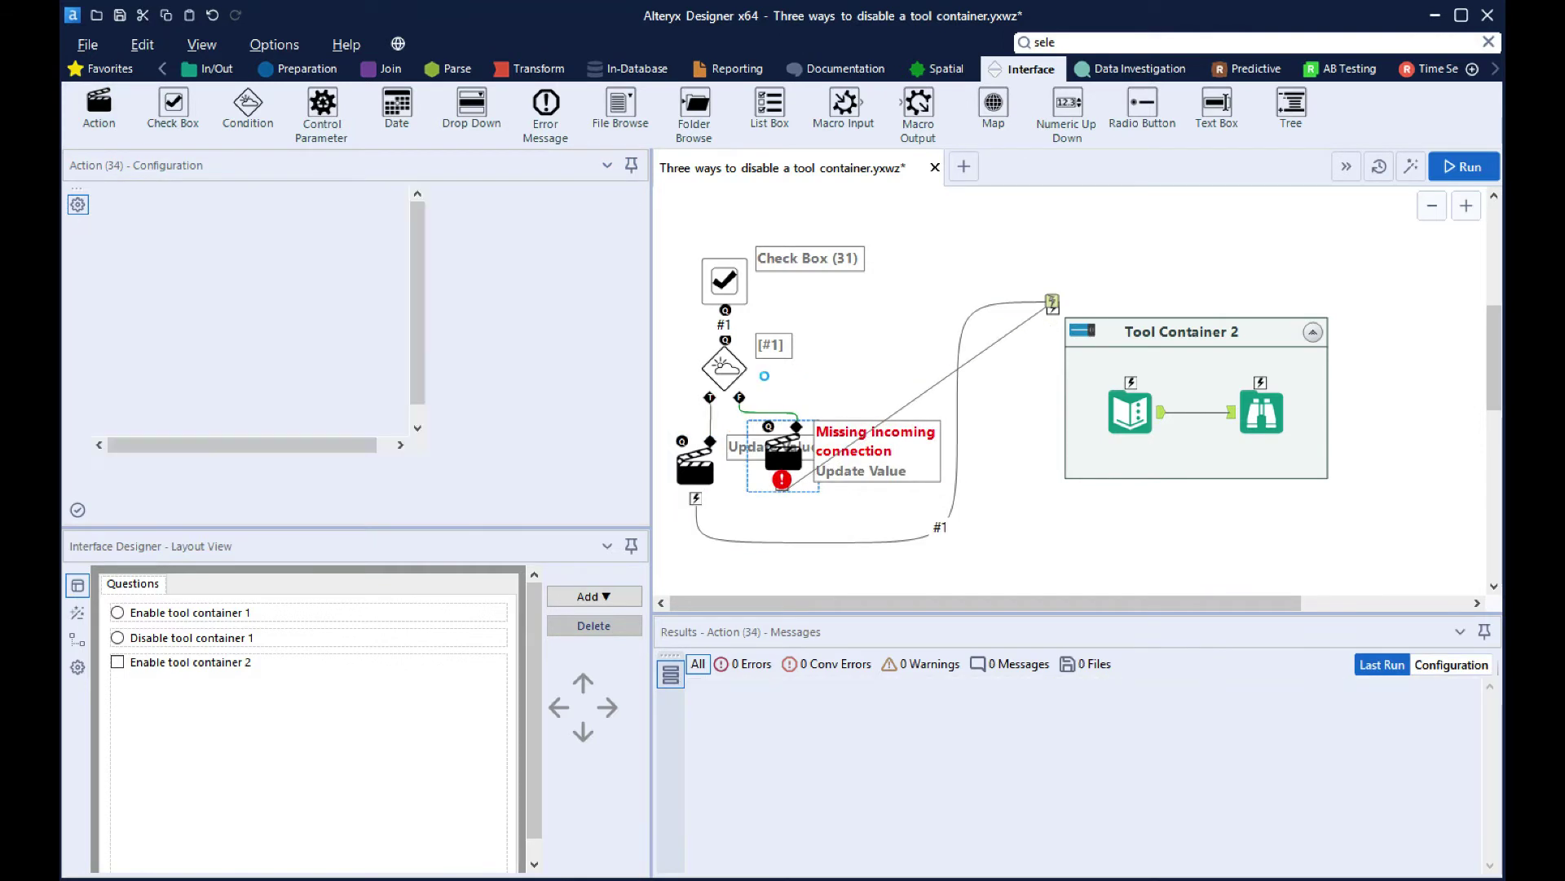
# Set the false-case action to Disabled and tick 'Enable tool container 2' in Test View
pyautogui.click(272, 239)
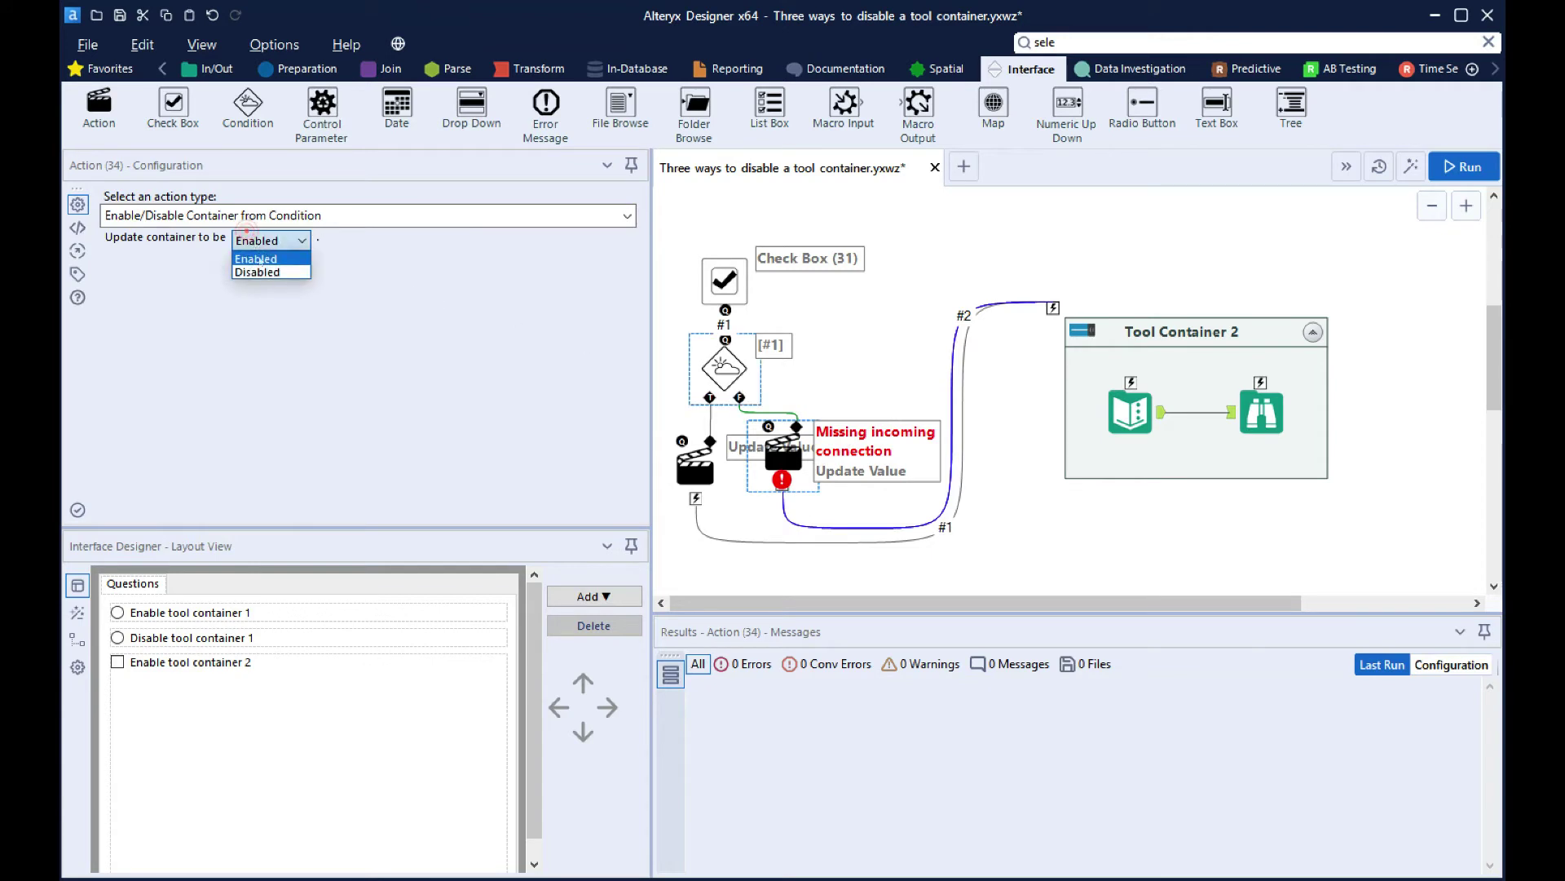
pyautogui.click(257, 272)
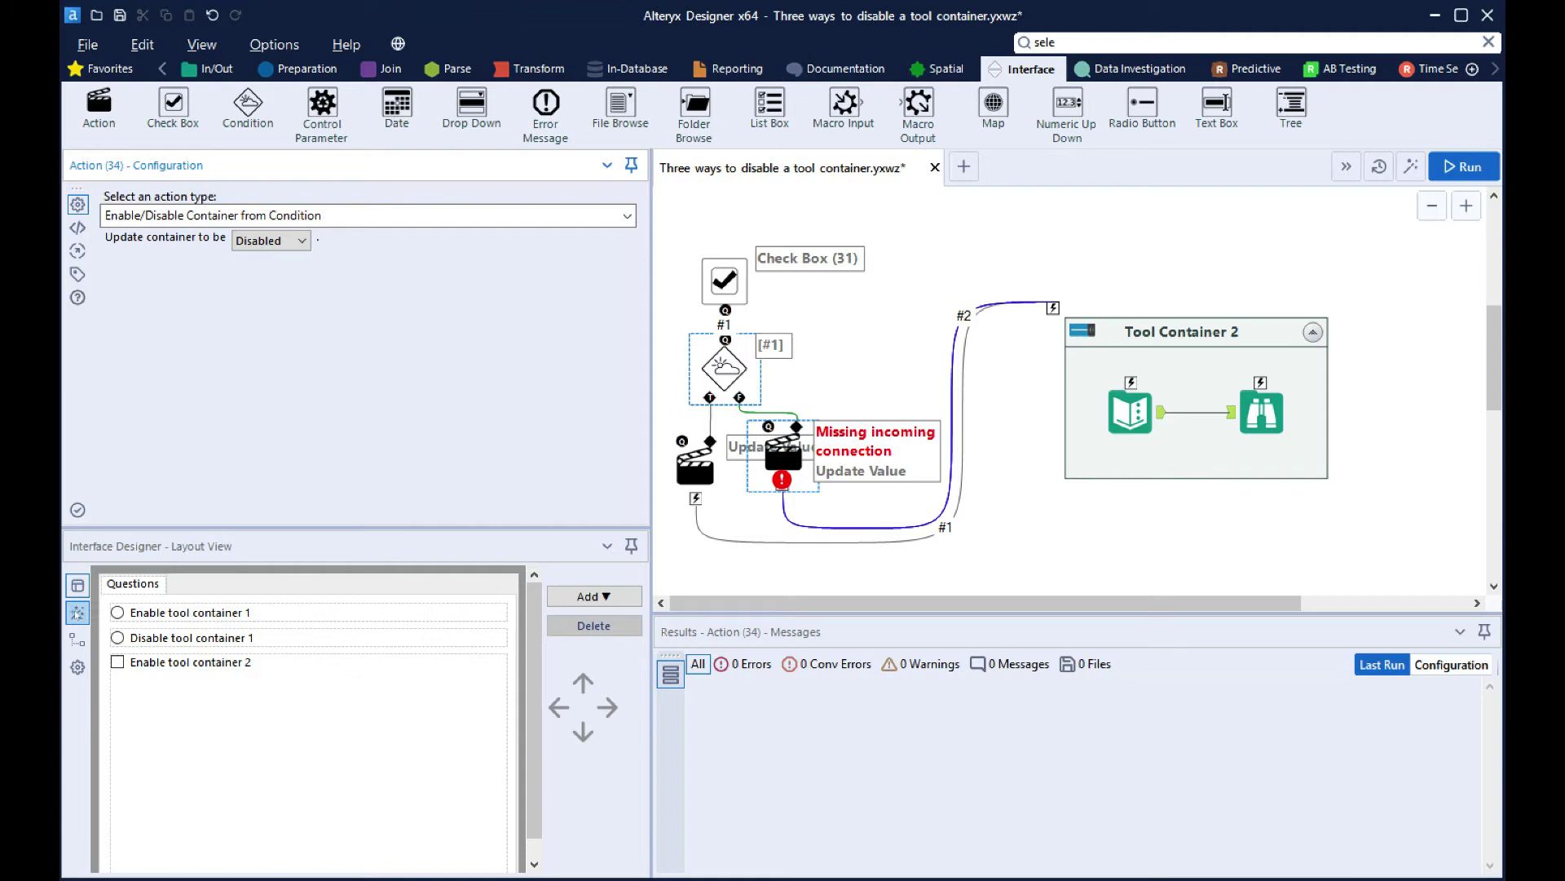
pyautogui.click(77, 612)
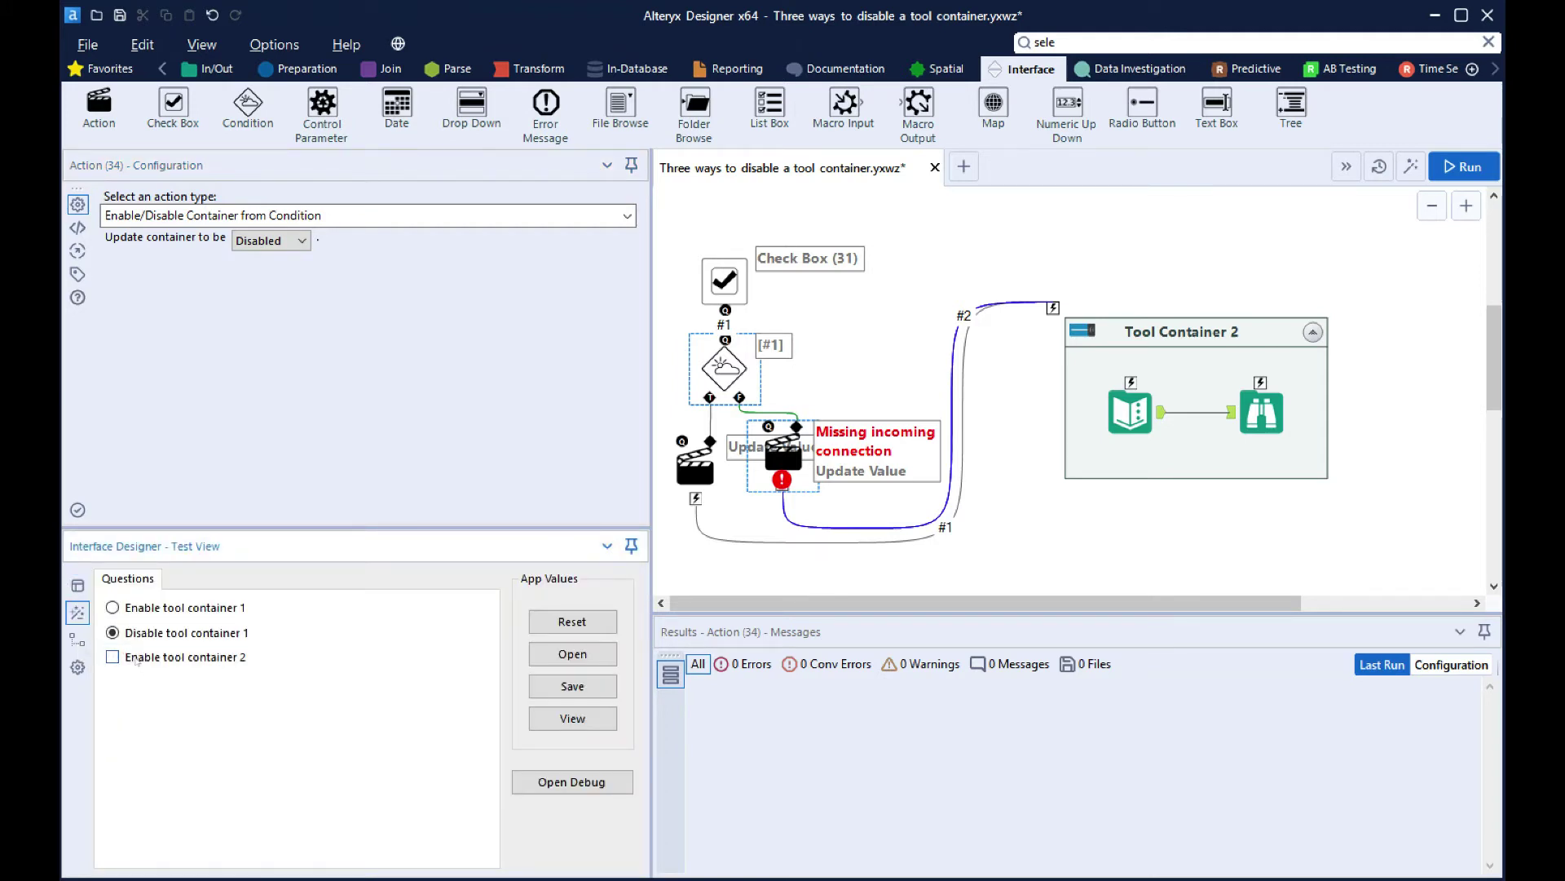
pyautogui.click(136, 657)
# Generate a debug workflow, scroll through its containers, and close Debug Workflow29
pyautogui.click(556, 784)
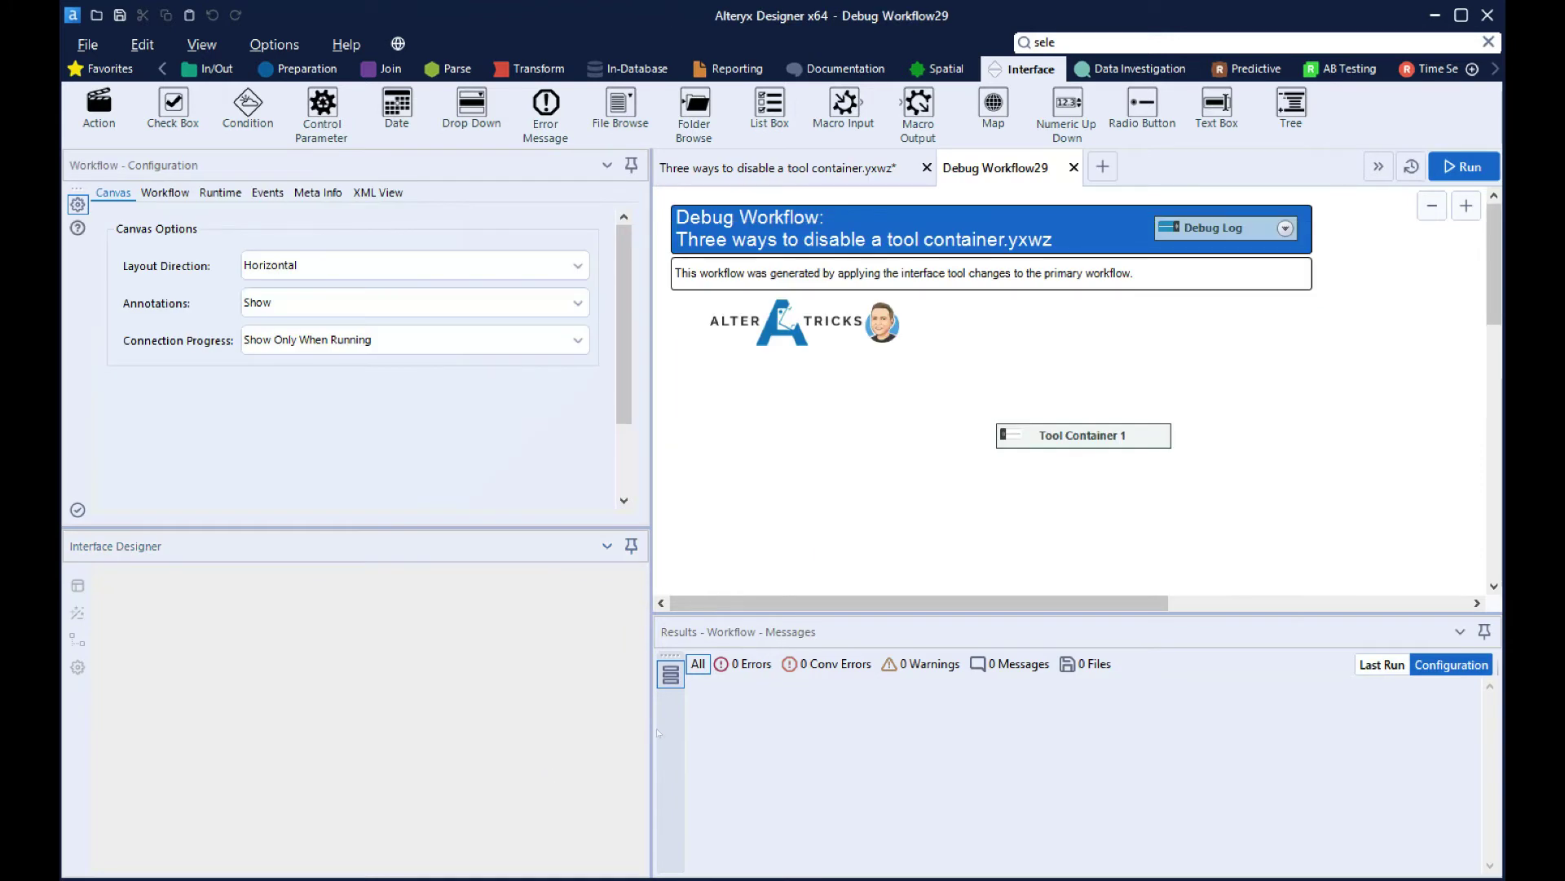
pyautogui.scroll(-5, 1143, 306)
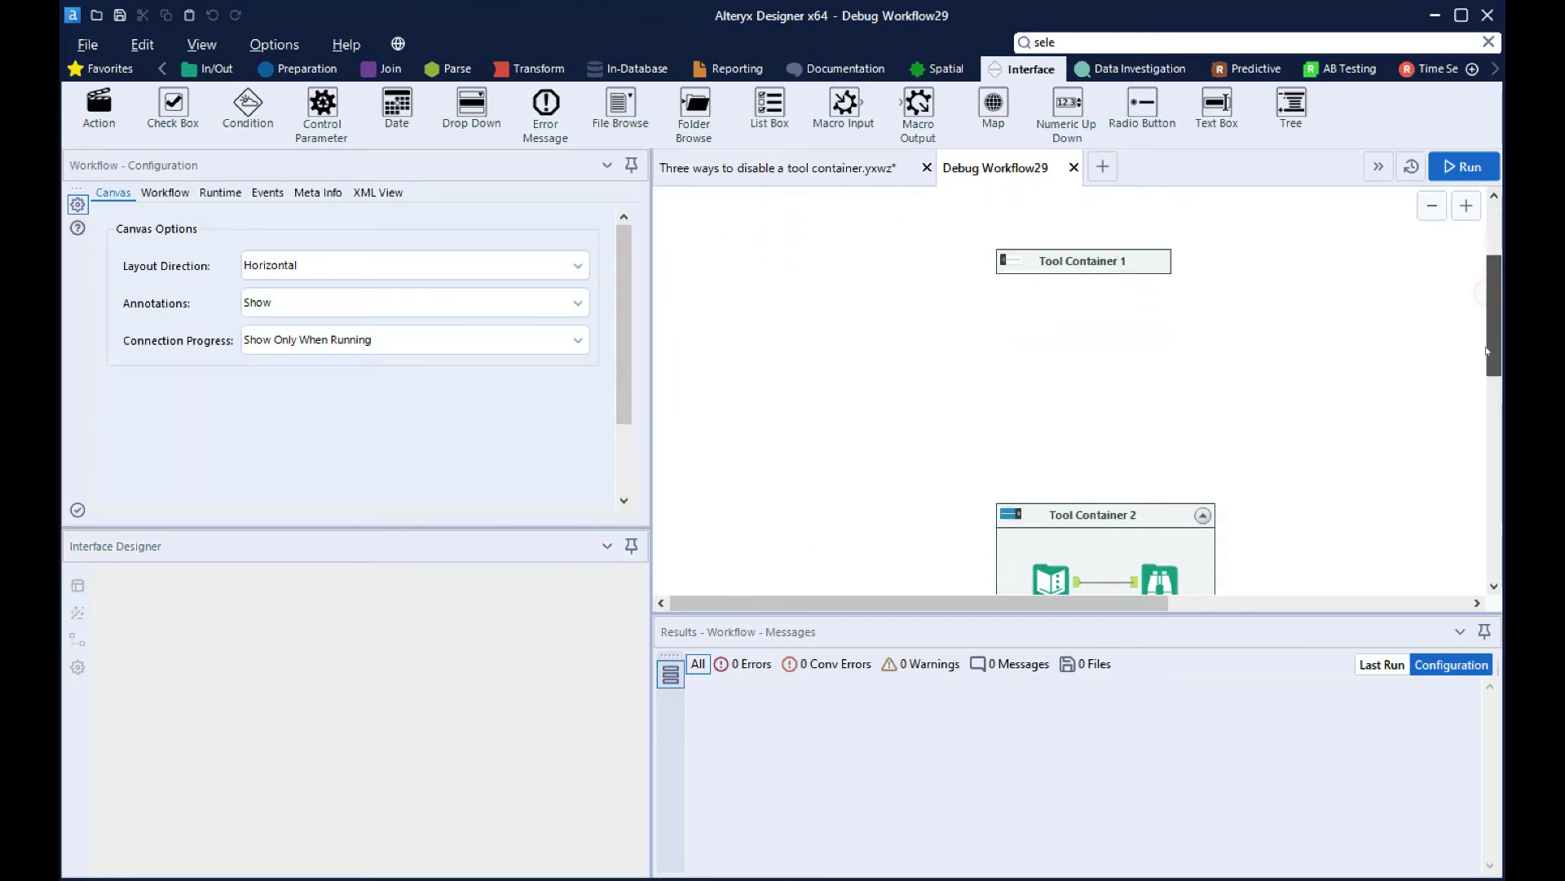
pyautogui.click(1073, 167)
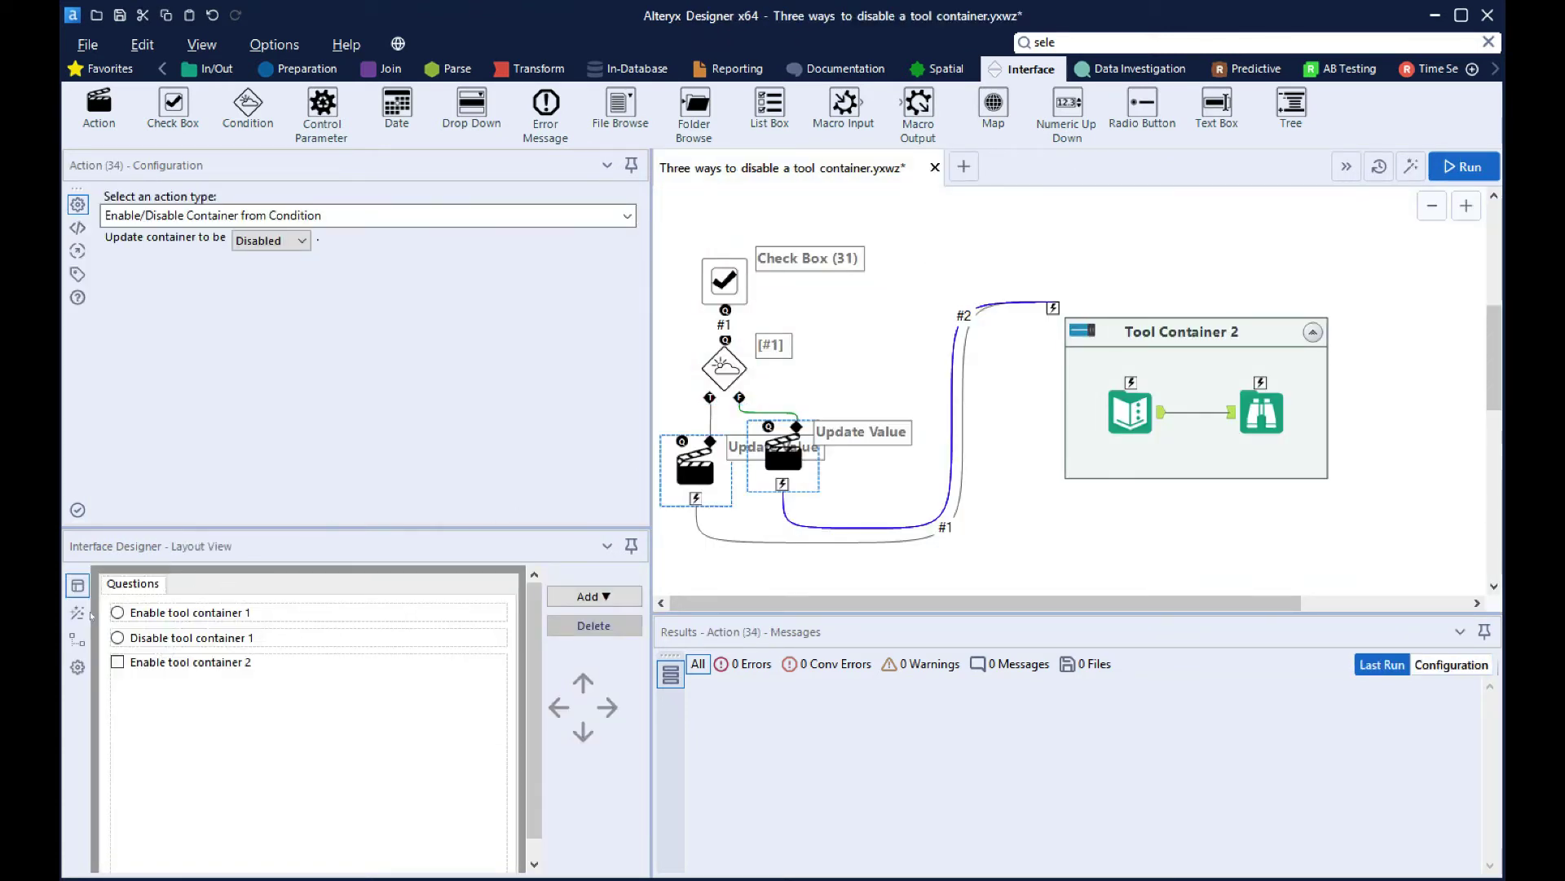
# Regenerate Debug Workflow30 from Test View, check Tool Container 2 is disabled, then close it
pyautogui.click(79, 613)
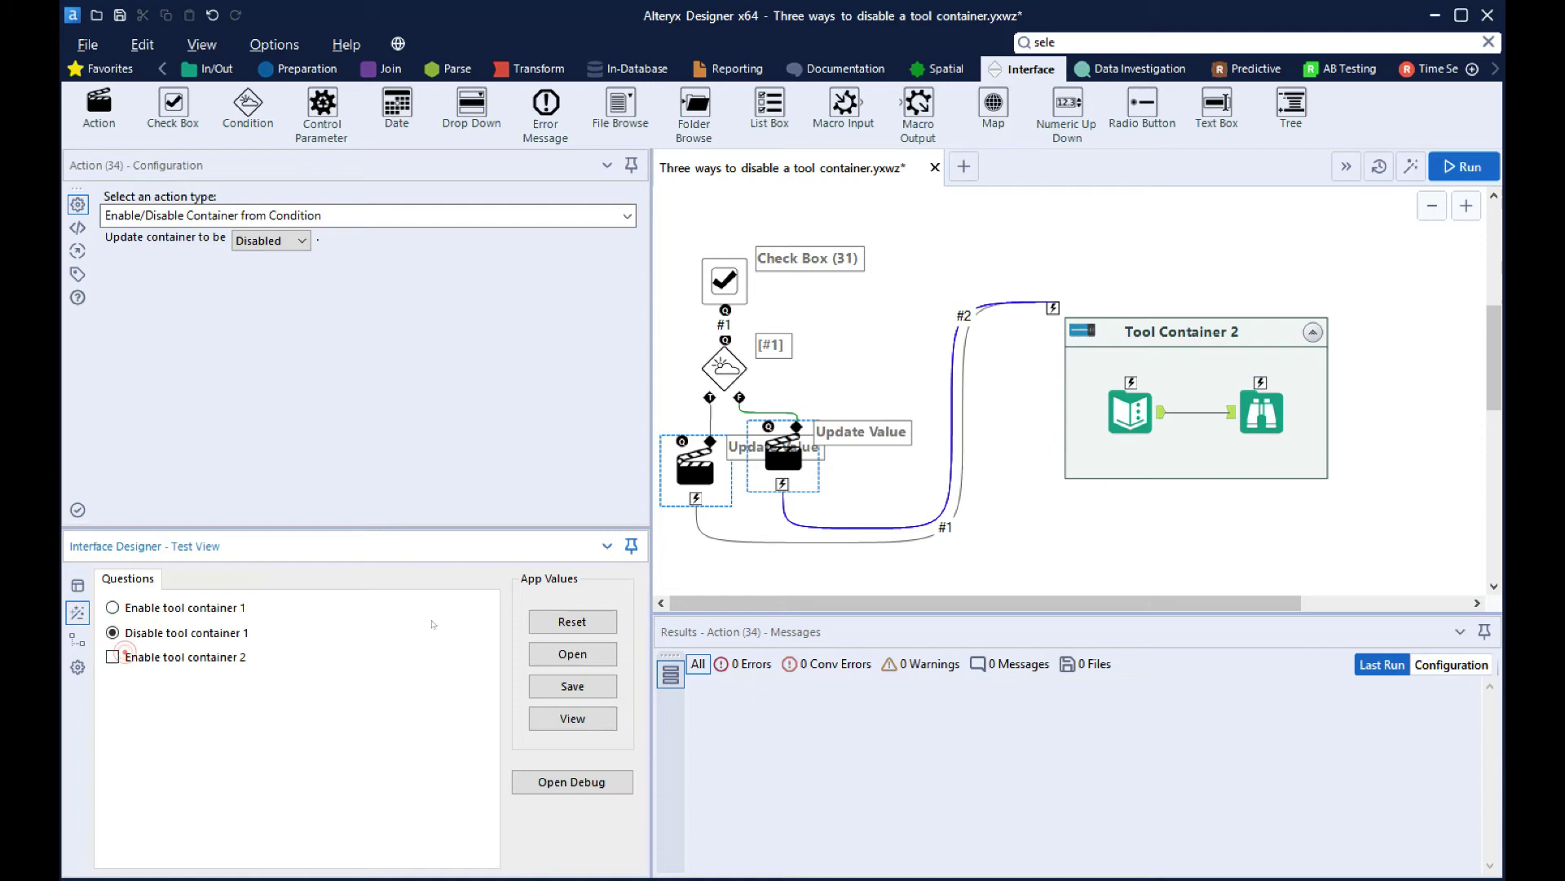
pyautogui.click(557, 779)
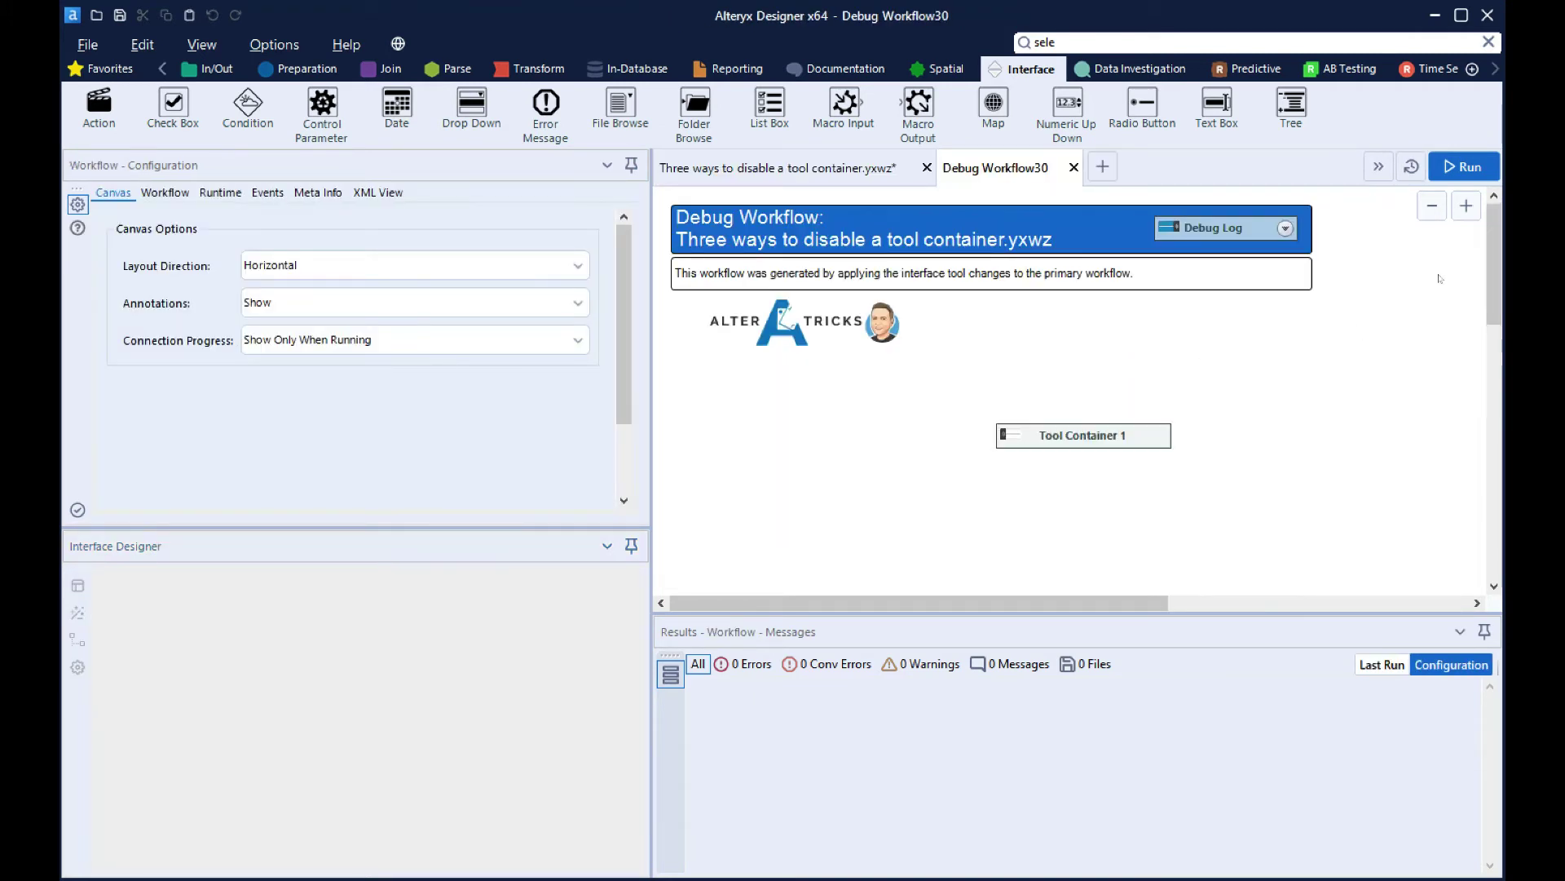
pyautogui.moveTo(1489, 259); pyautogui.dragTo(1488, 335)
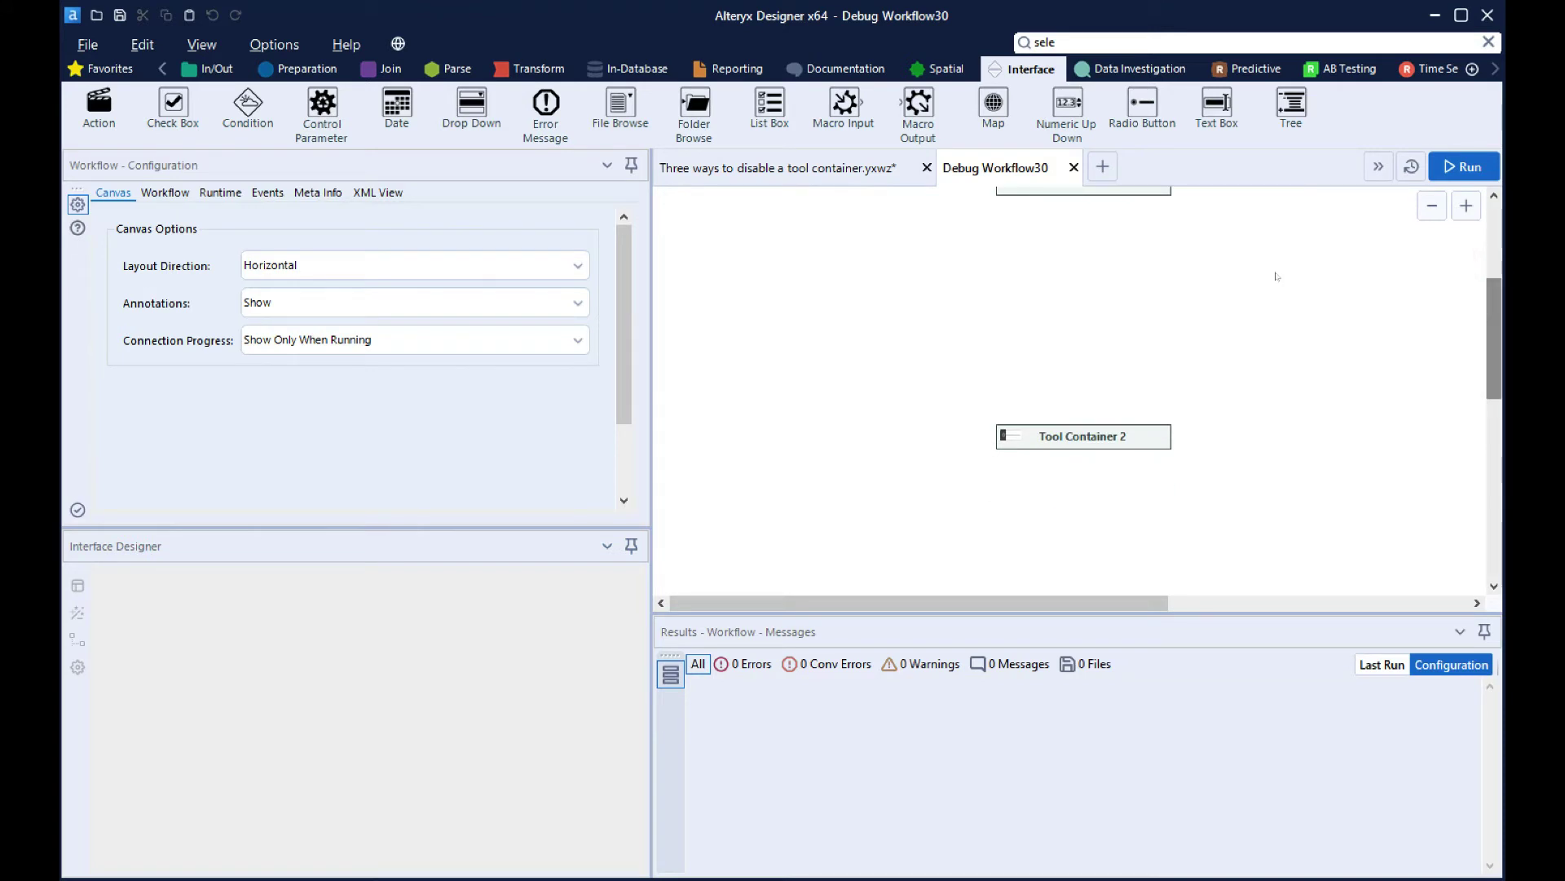
pyautogui.click(1073, 168)
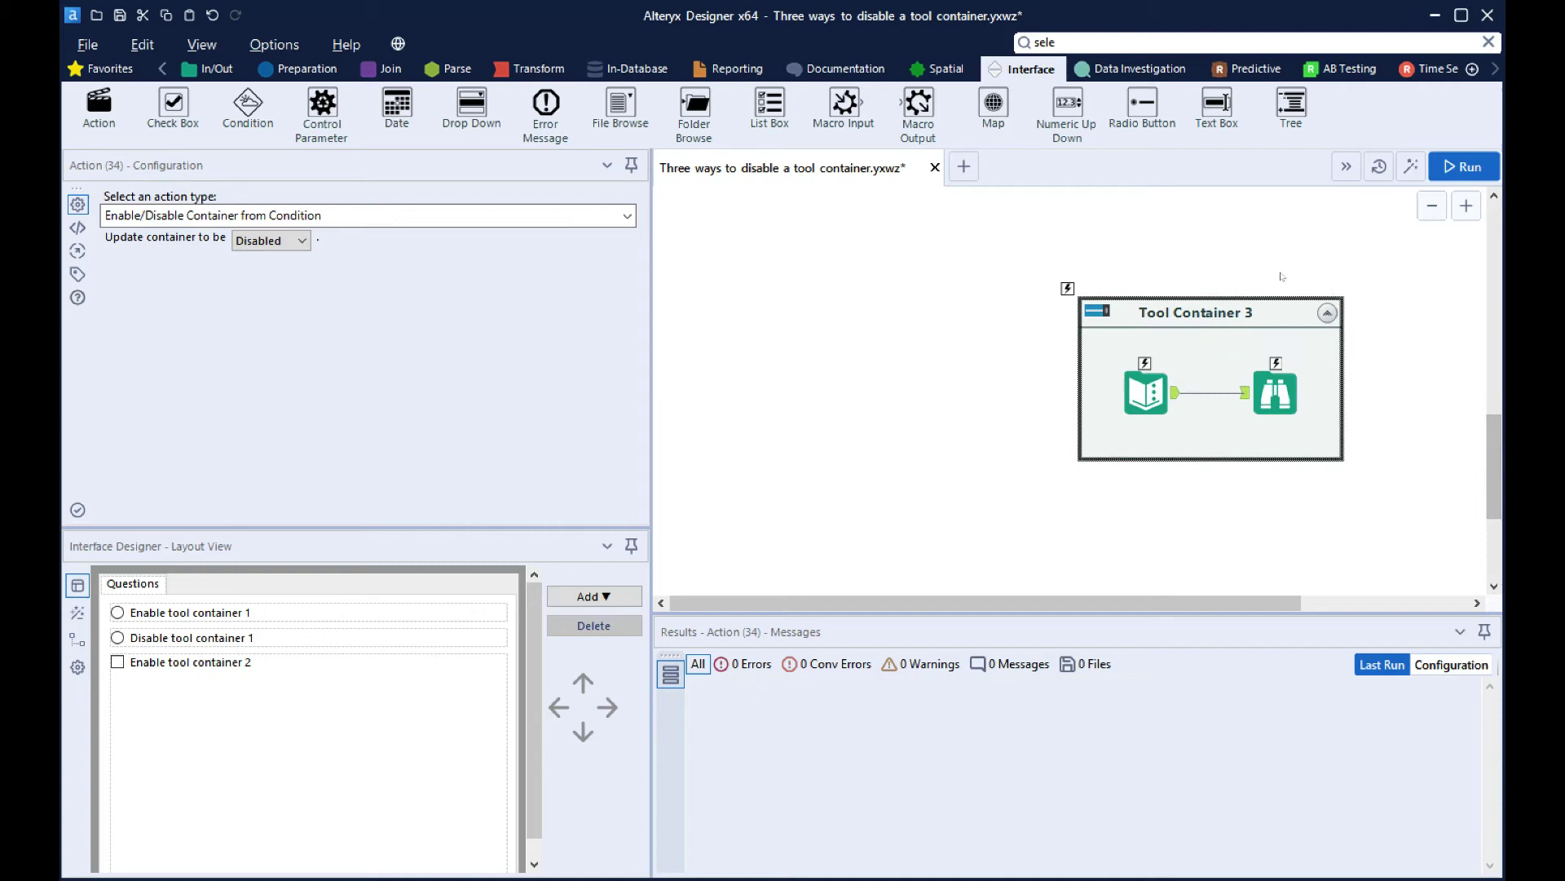
# Place an 'Enable tool container 3' check box and connect it through an action to Tool Container 3
pyautogui.moveTo(173, 105); pyautogui.dragTo(726, 305)
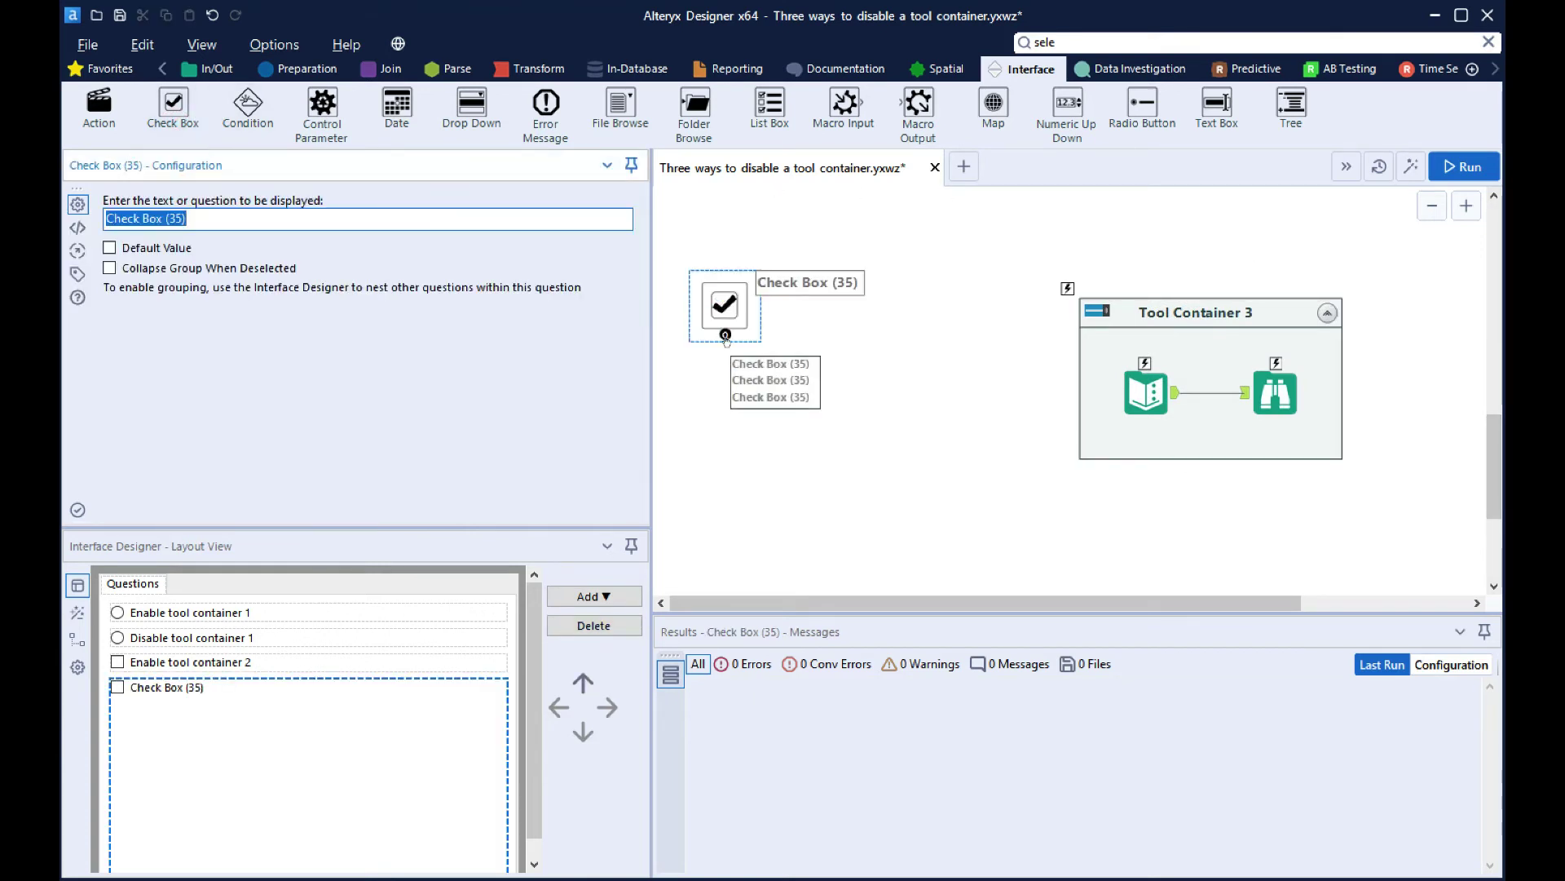
pyautogui.write('Enable')
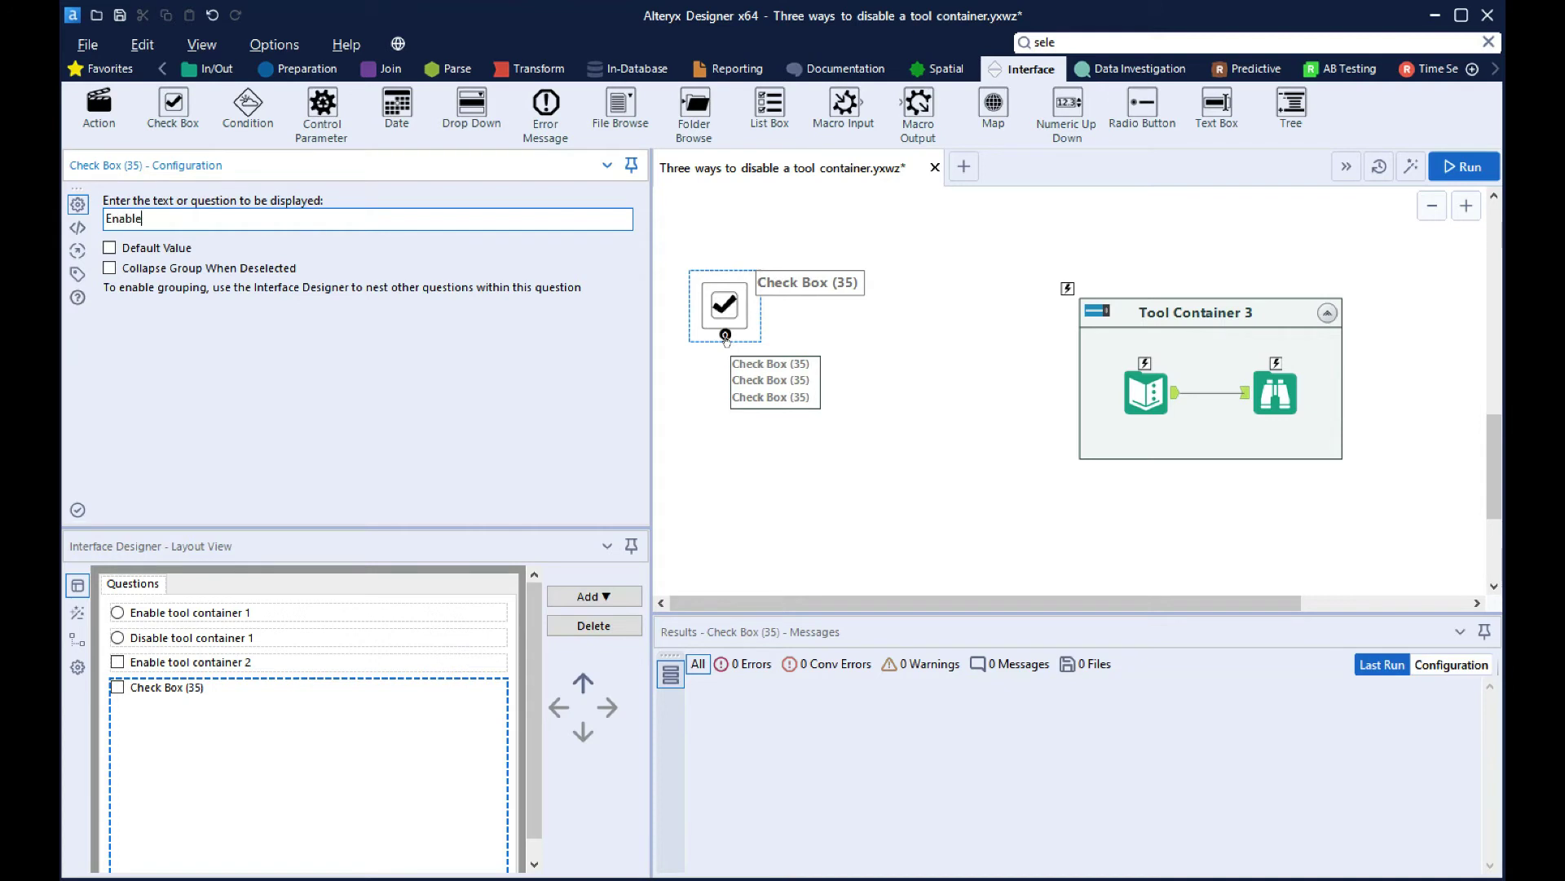
pyautogui.write(' tool container 3')
pyautogui.click(786, 343)
pyautogui.hotkey('ctrl', 'r')
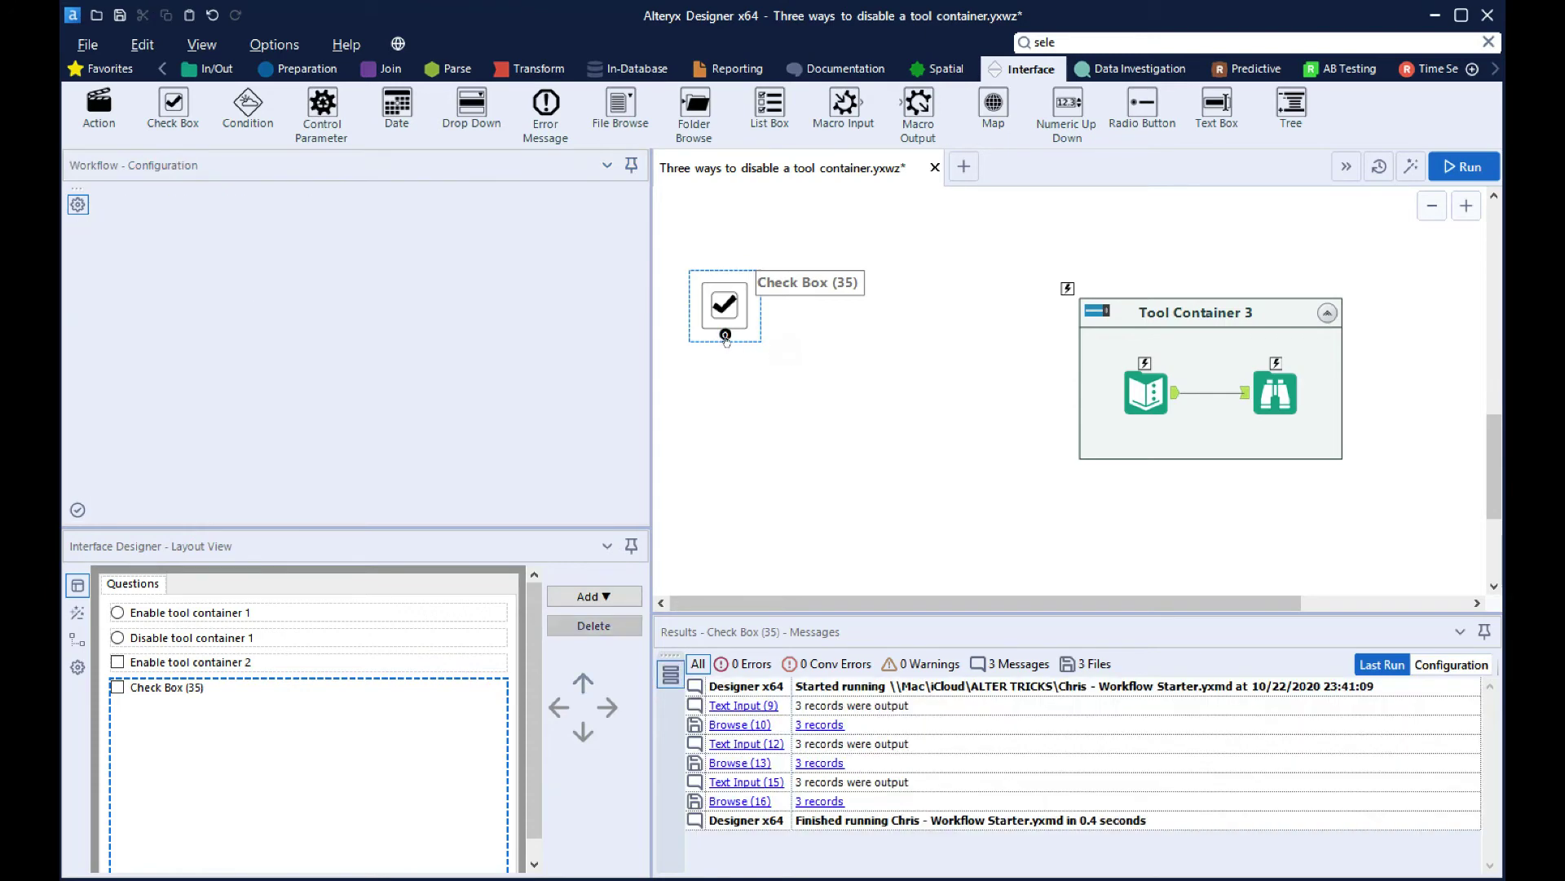
pyautogui.moveTo(726, 340); pyautogui.dragTo(1067, 287)
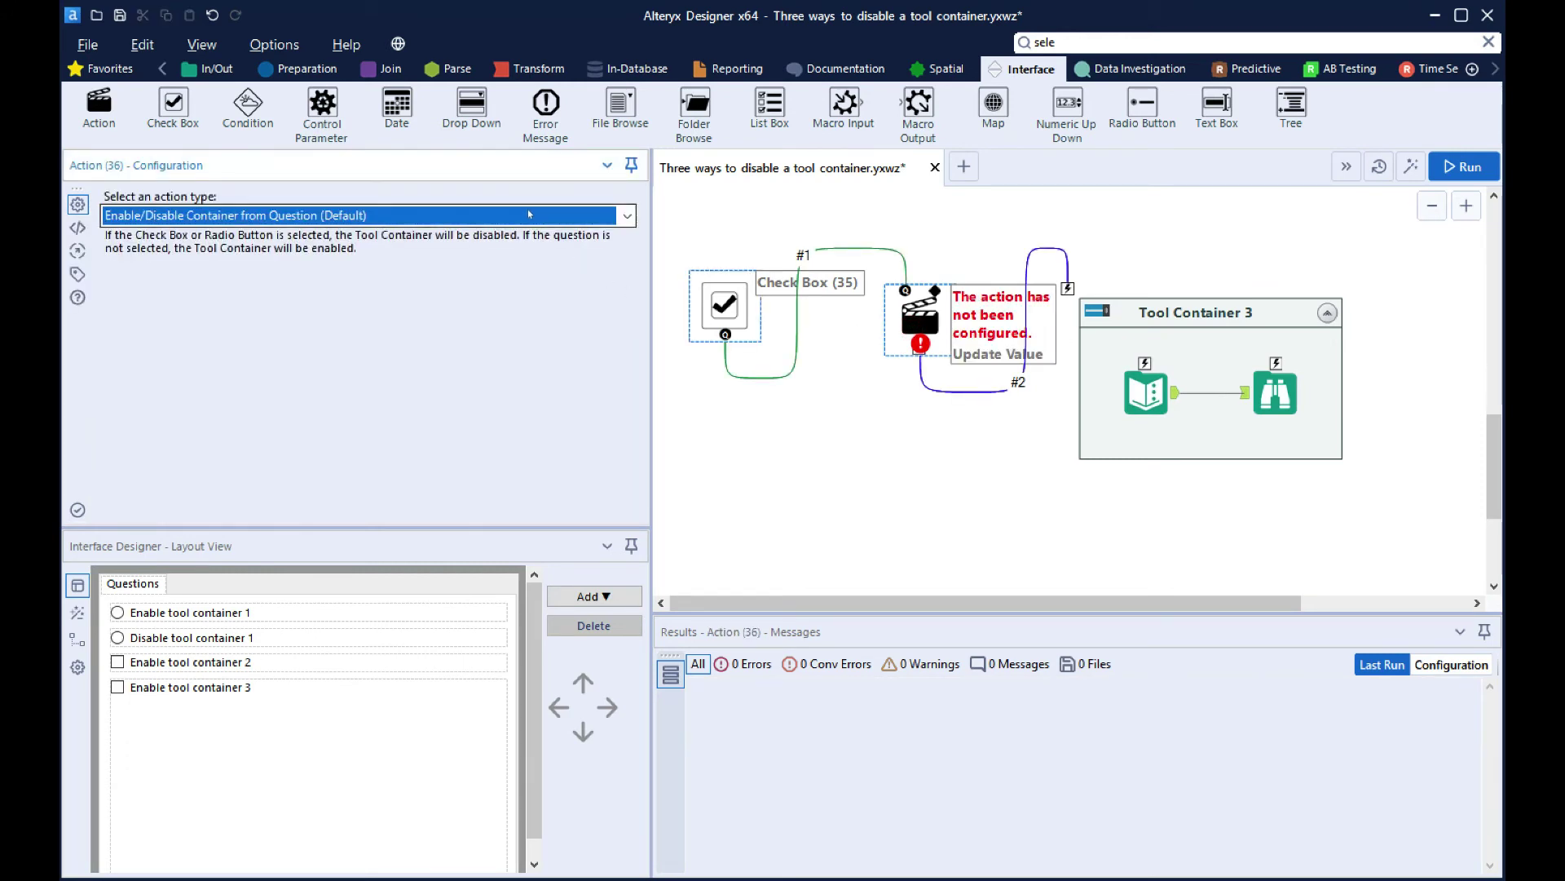
# Update Tool Container 3's Disabled value with the formula IIF([#1],"False","True")
pyautogui.click(528, 214)
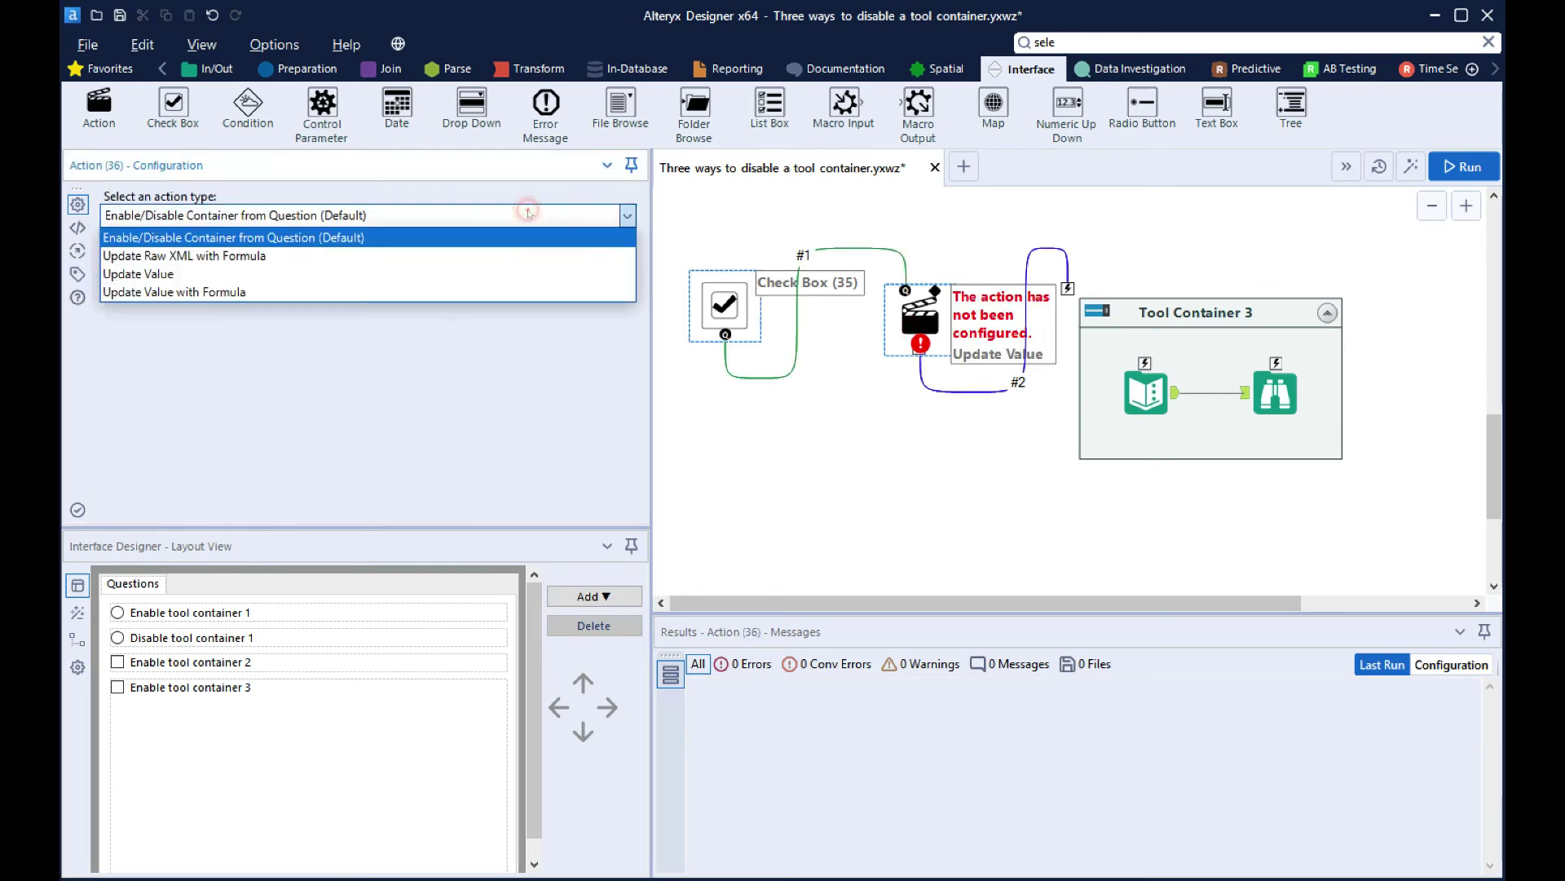
pyautogui.click(479, 287)
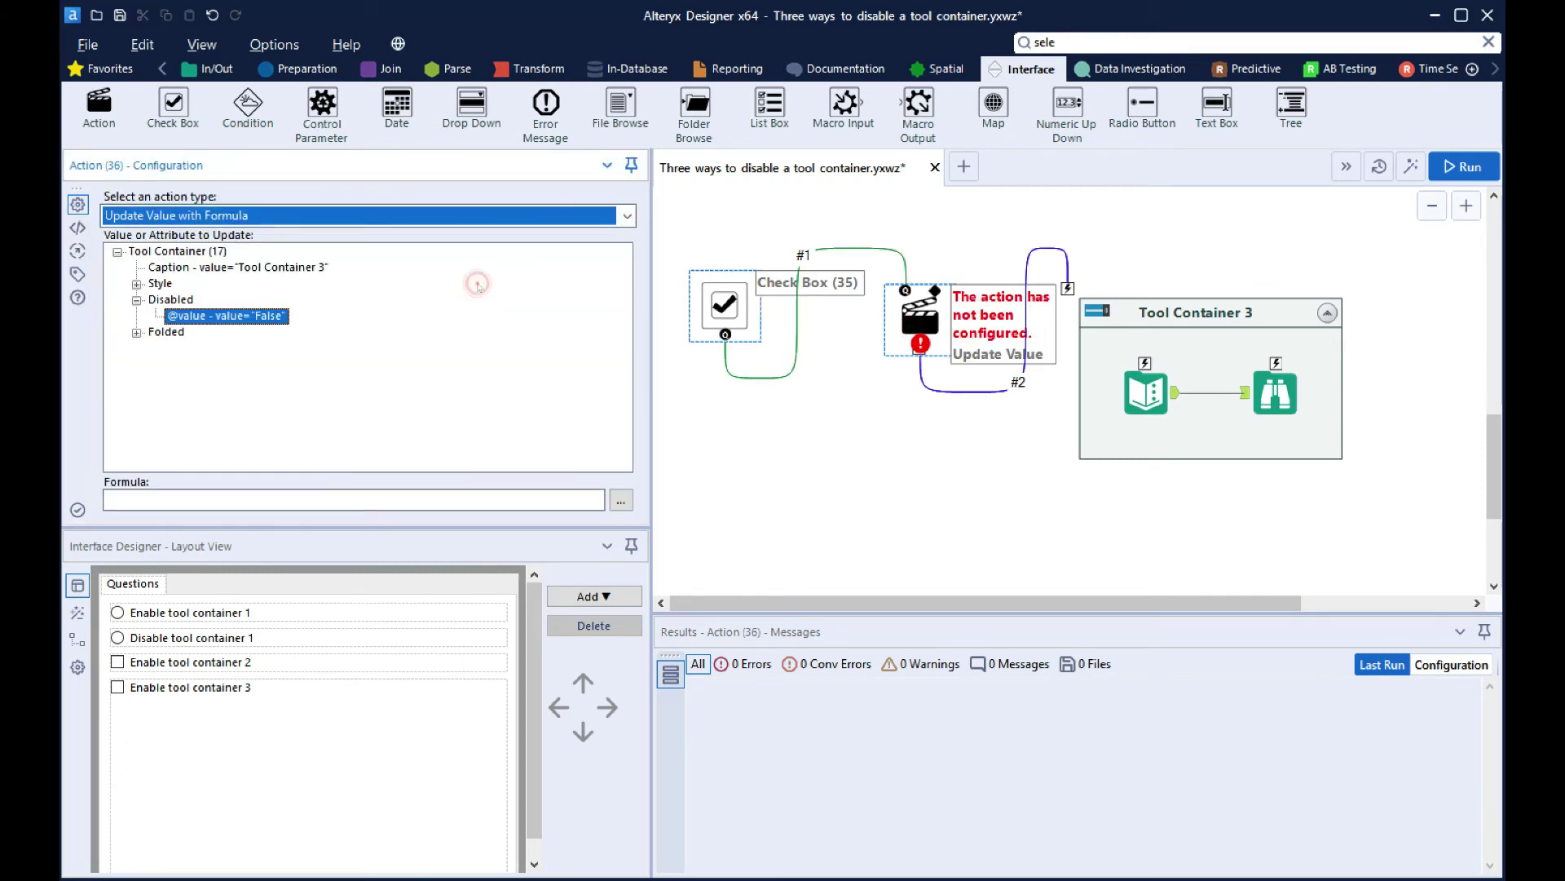
pyautogui.click(306, 490)
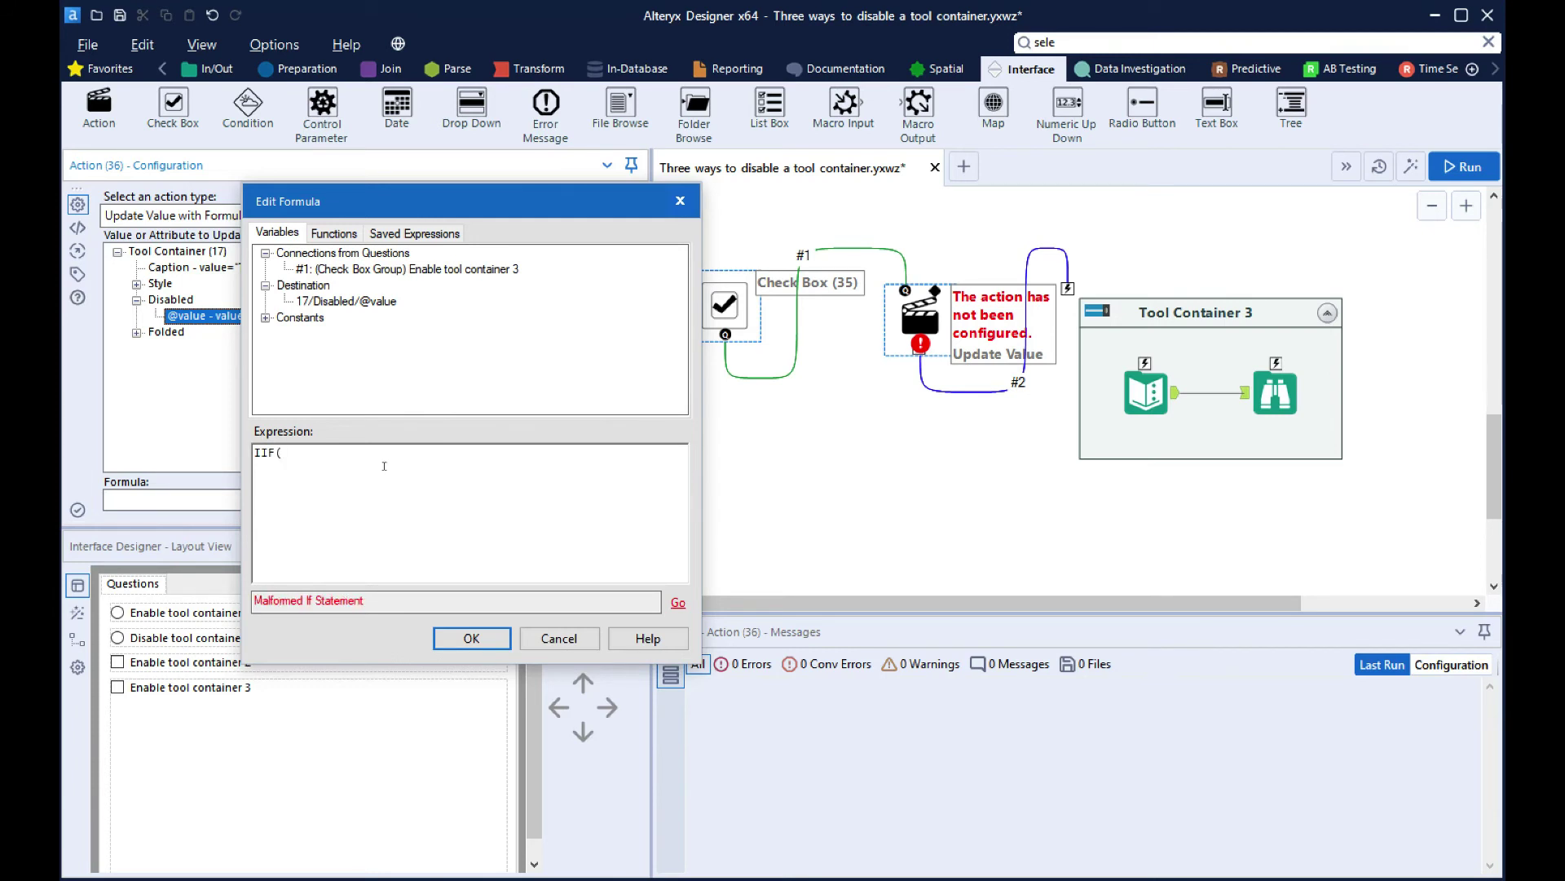
pyautogui.doubleClick(344, 270)
pyautogui.write(',"False","')
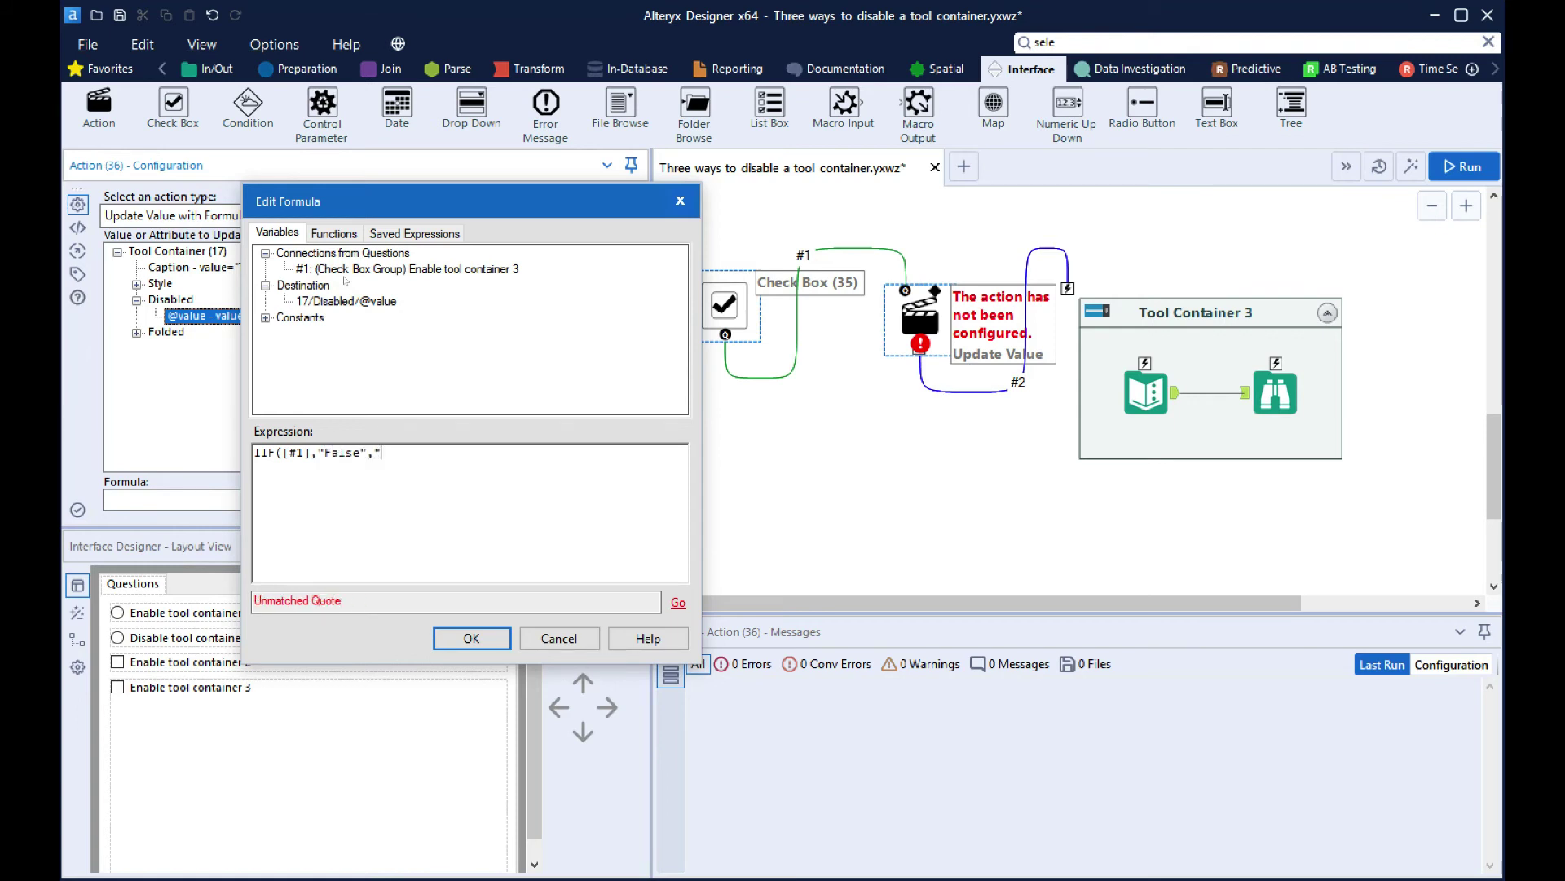
pyautogui.write('True")')
pyautogui.click(466, 637)
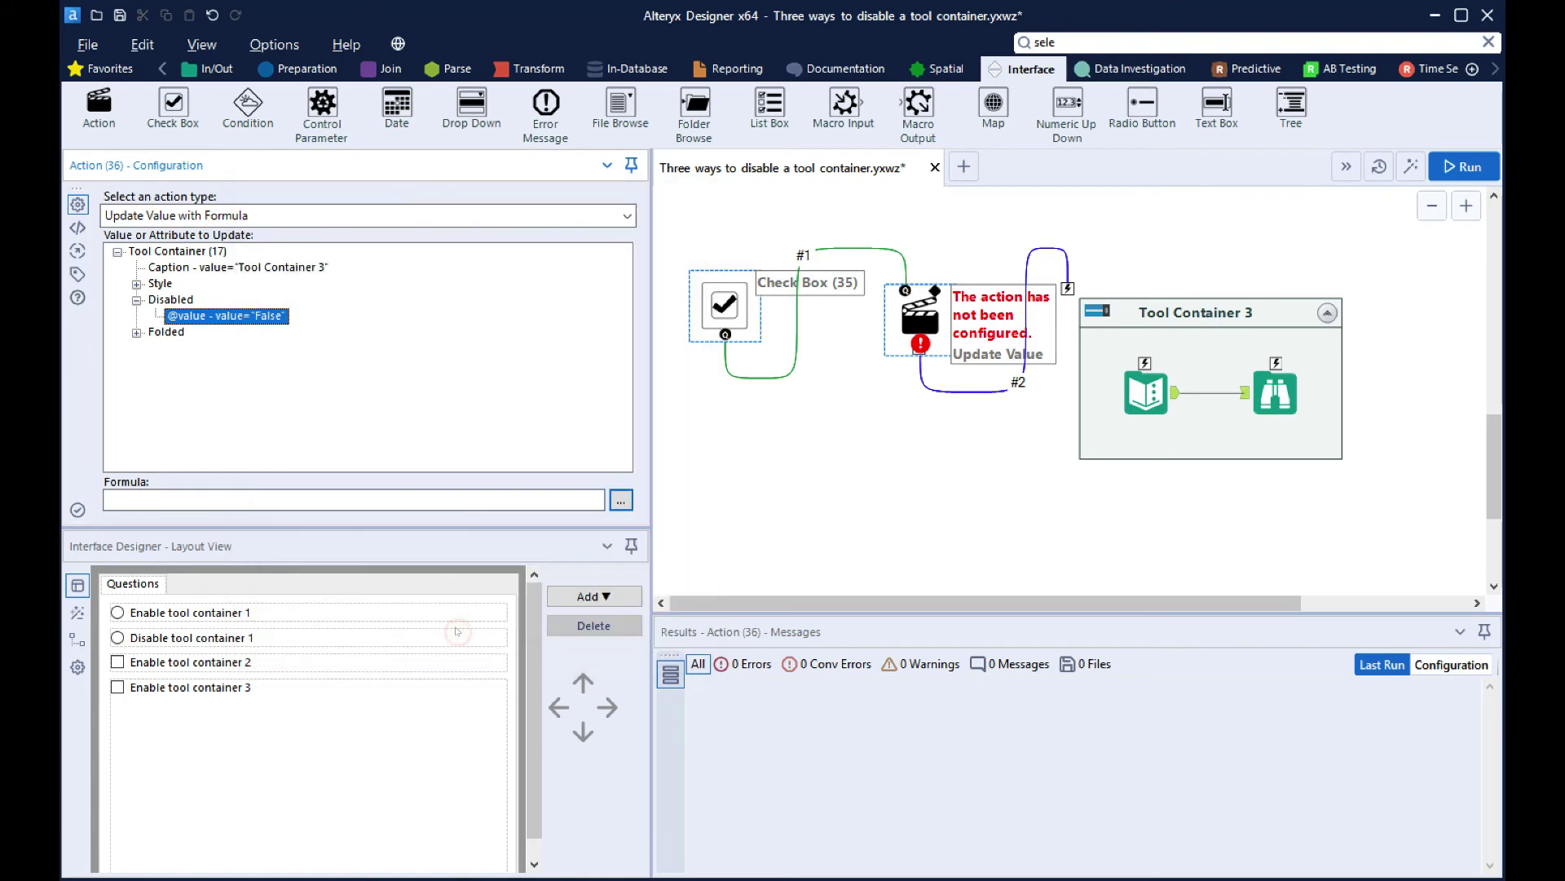
# Generate a debug workflow with 'Enable tool container 3' ticked, inspect it, and close it
pyautogui.click(78, 613)
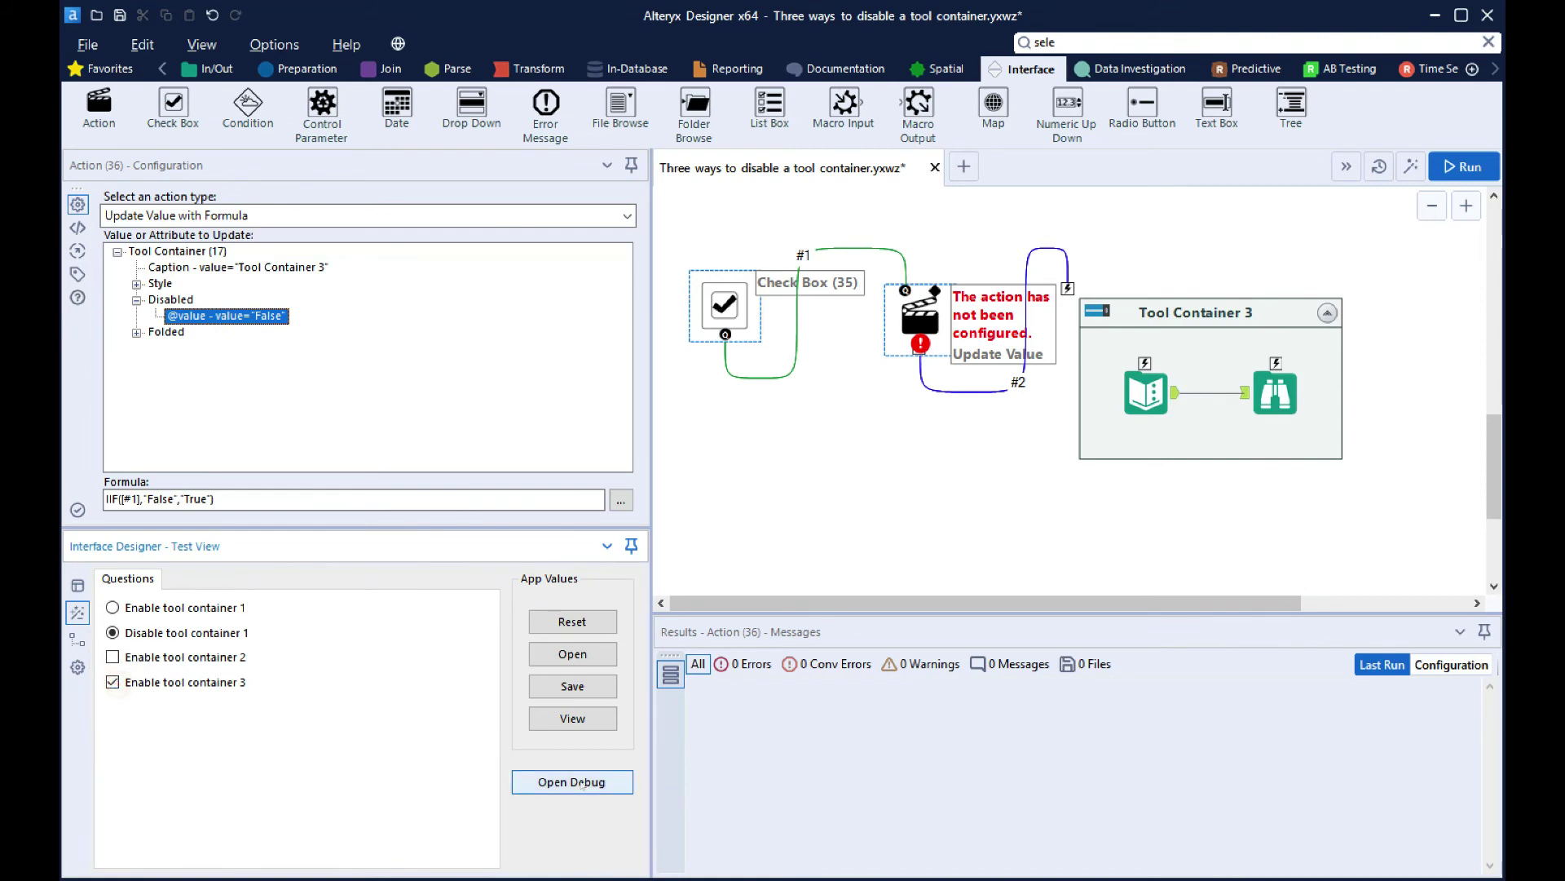
pyautogui.click(572, 781)
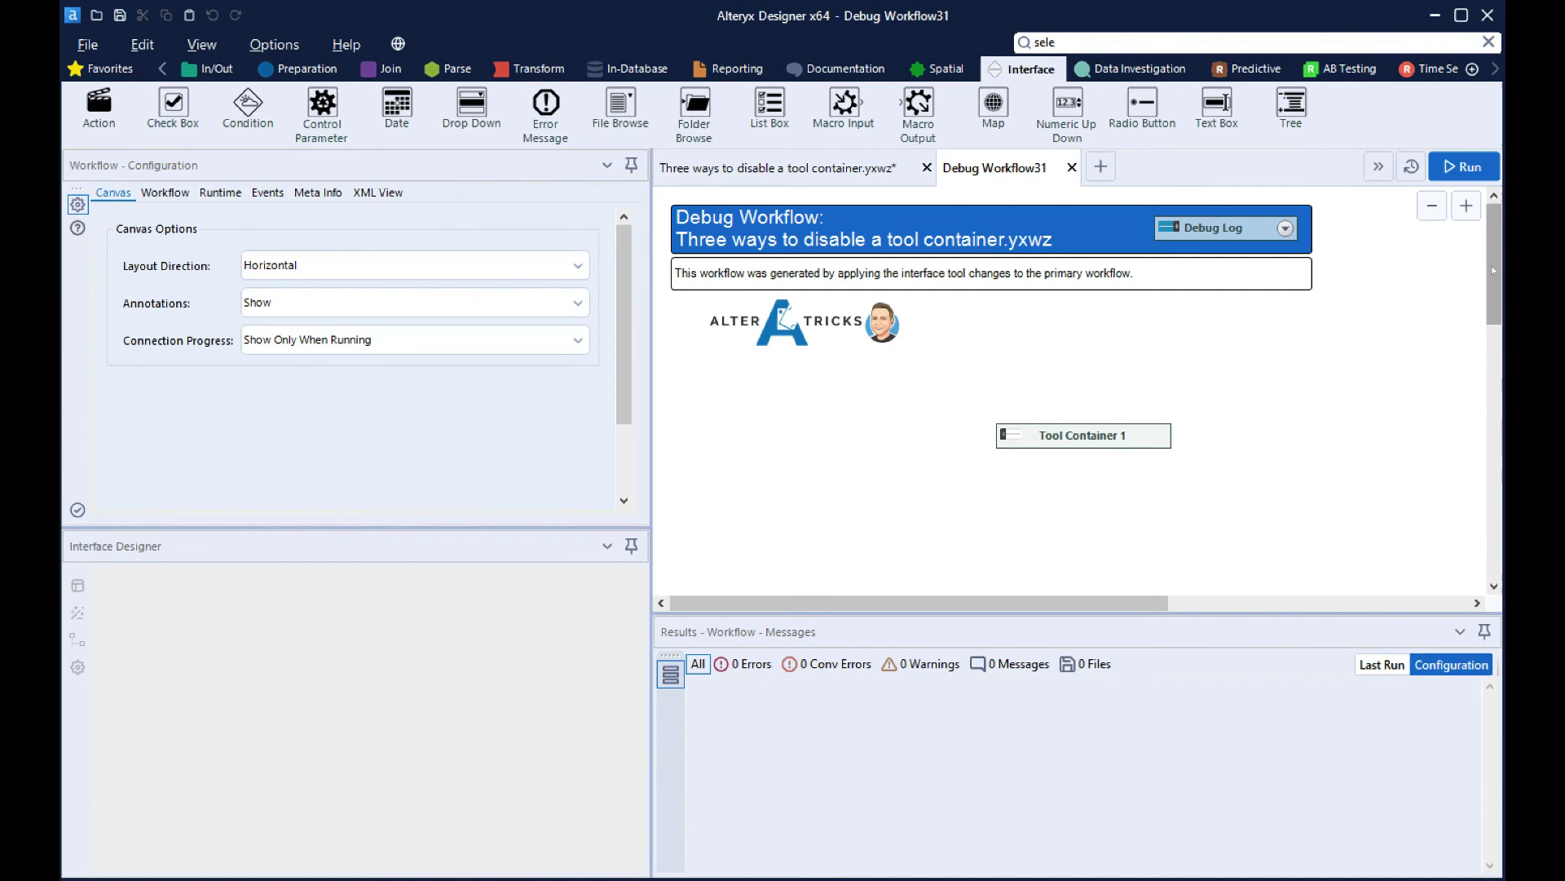
pyautogui.moveTo(1494, 275); pyautogui.dragTo(1487, 442)
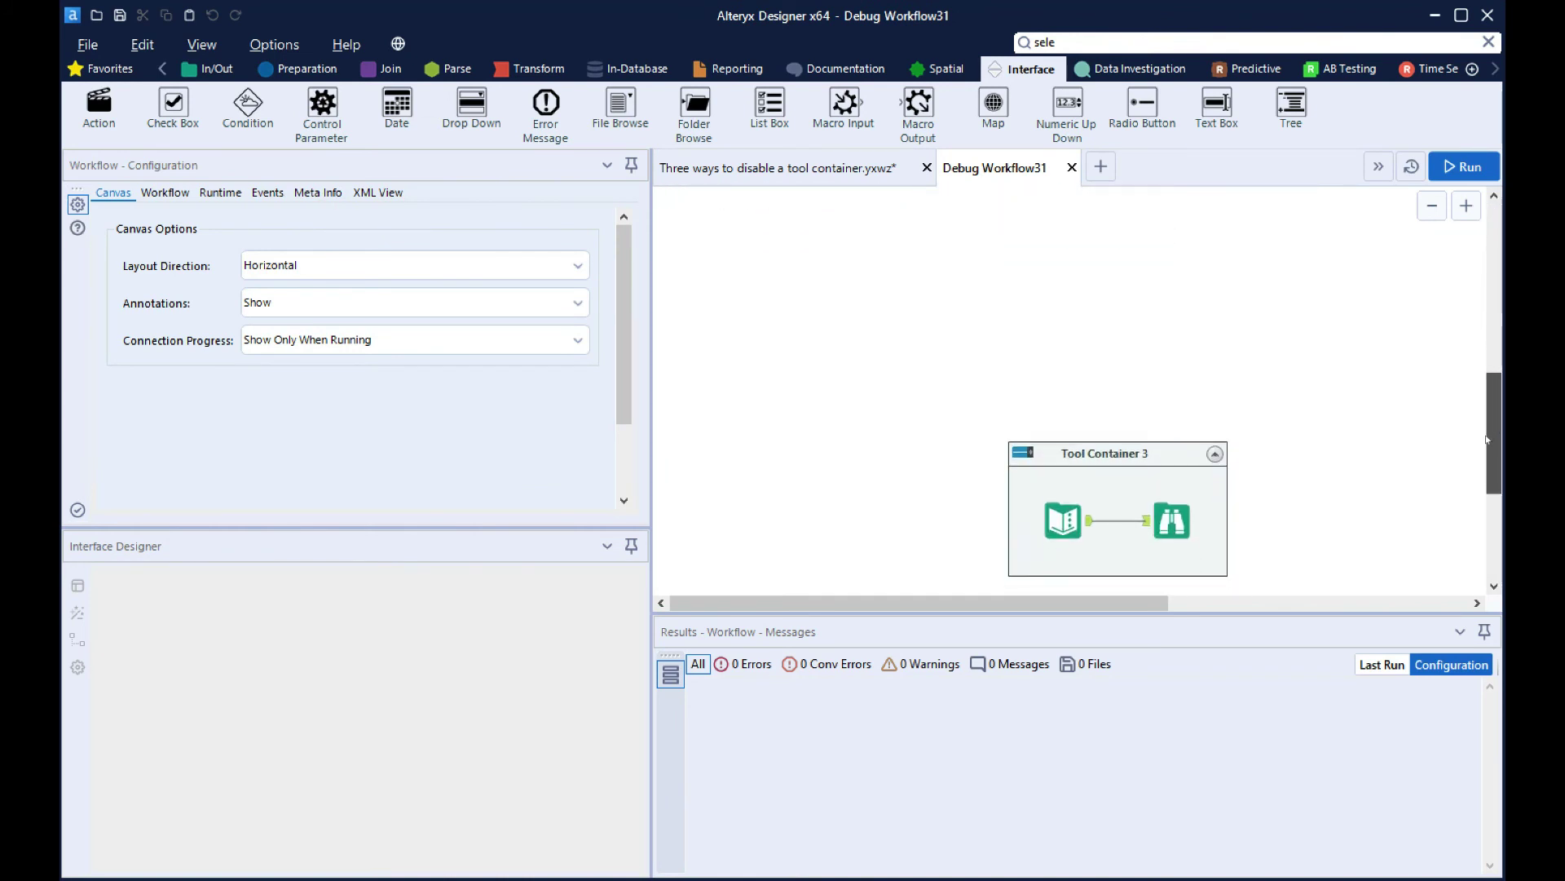
pyautogui.click(1072, 168)
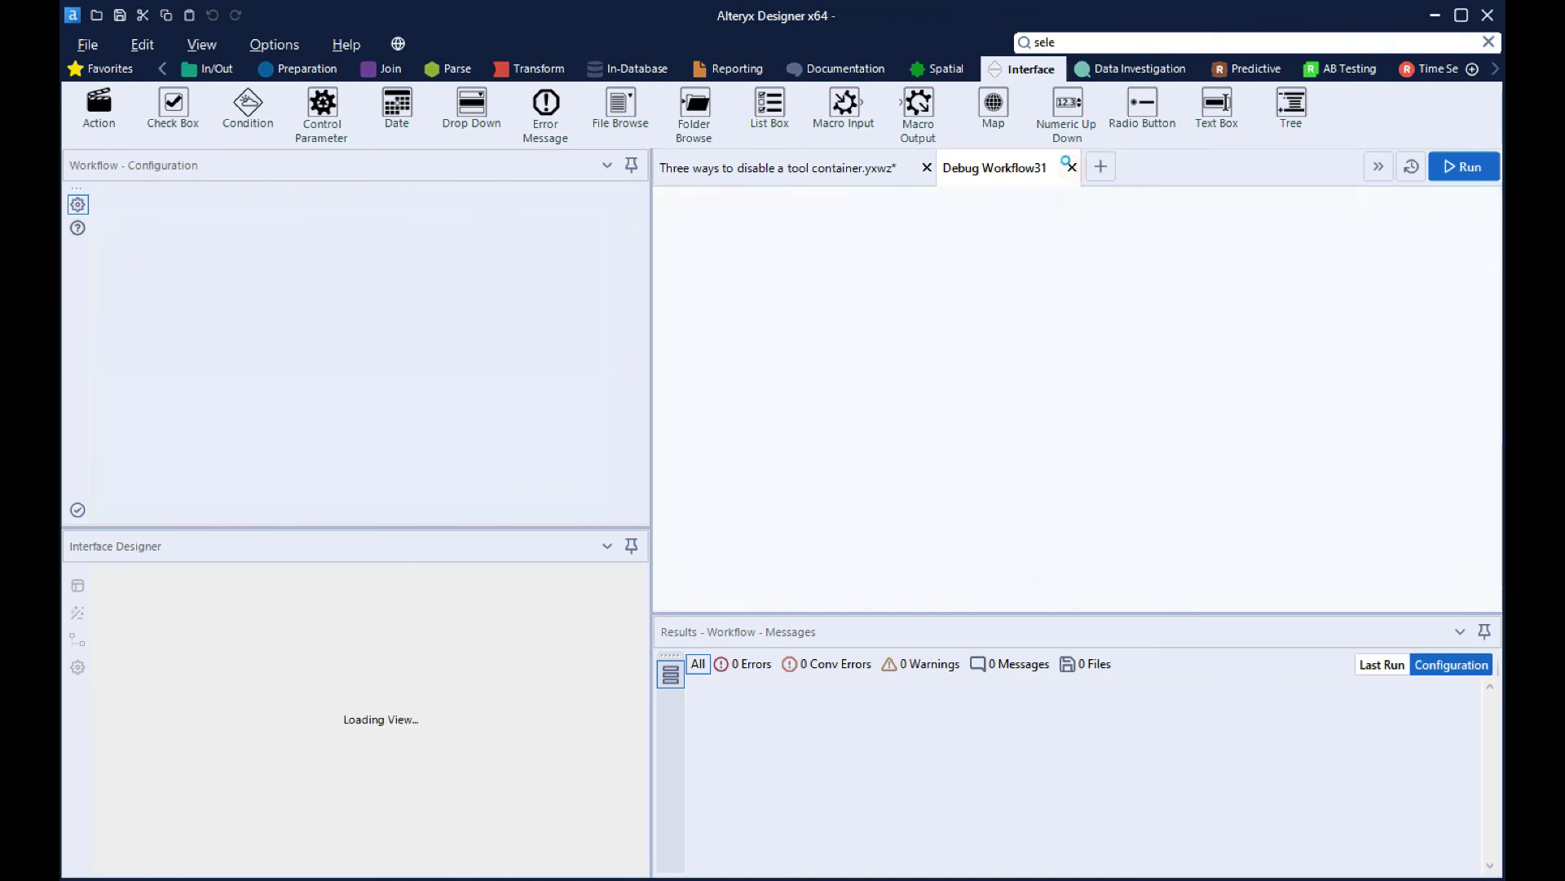
# Generate Debug Workflow32 with 'Enable tool container 3' unticked, inspect Tool Container 3, then close it
pyautogui.keyDown('ctrl'); pyautogui.click(751, 311); pyautogui.keyUp('ctrl')
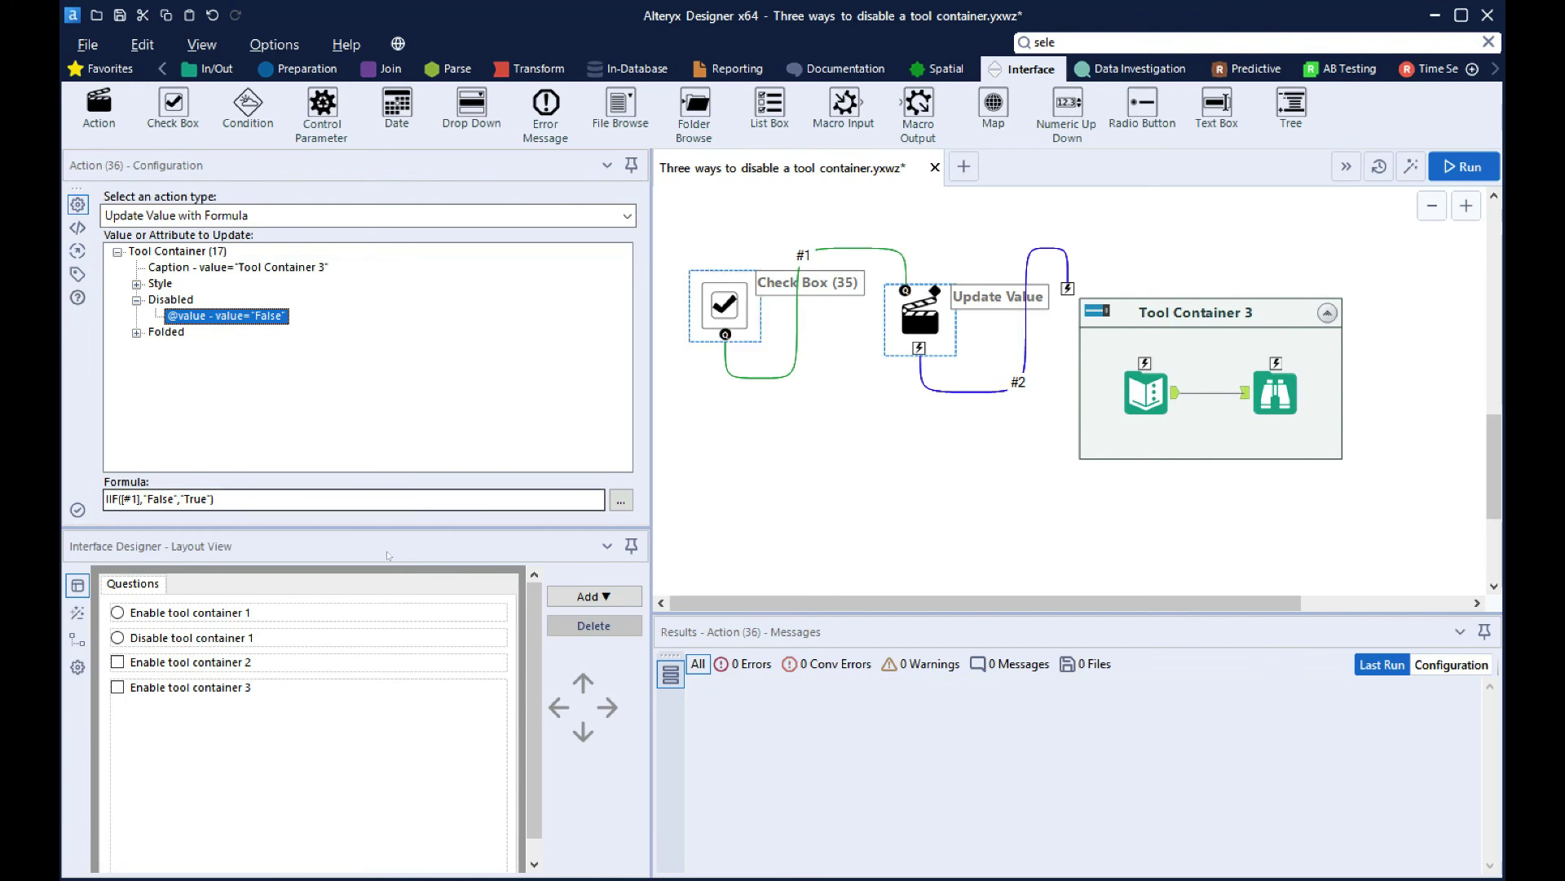
pyautogui.click(78, 612)
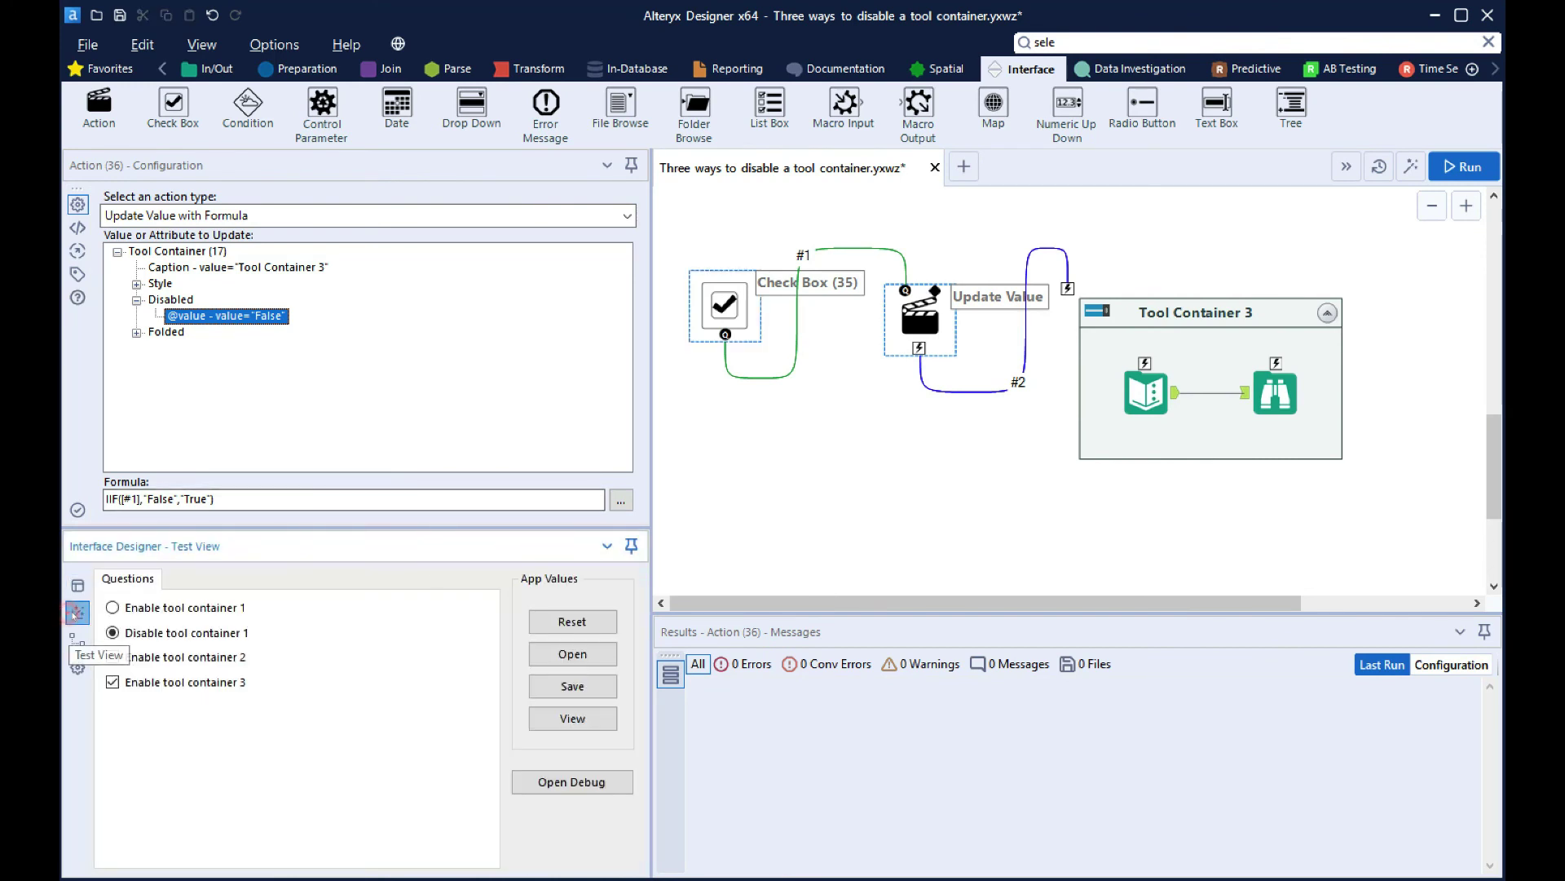
pyautogui.click(540, 781)
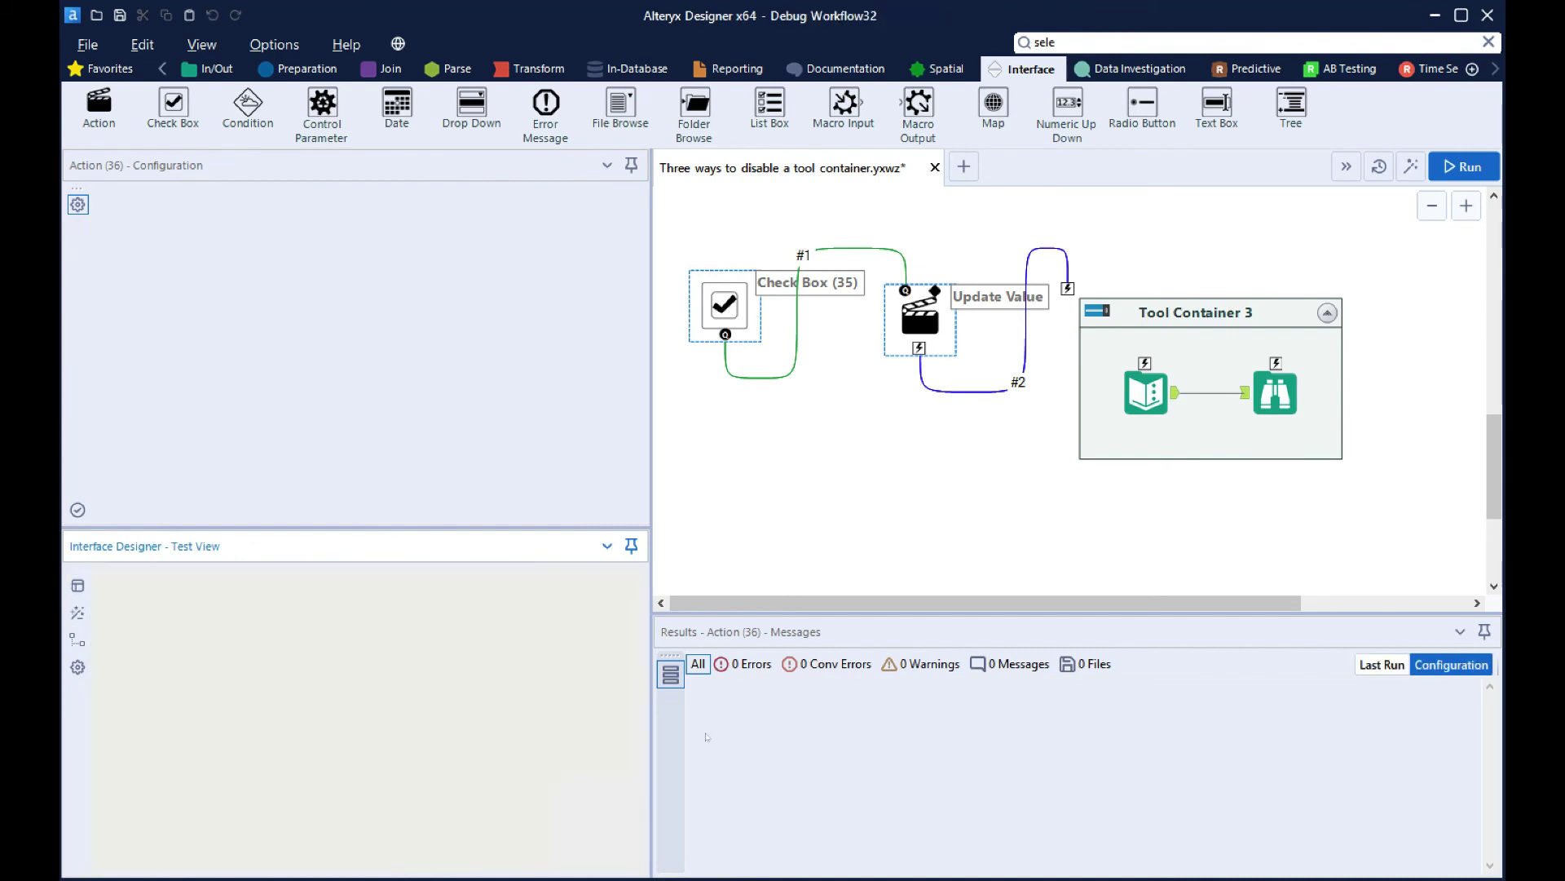
pyautogui.scroll(-1, 1498, 306)
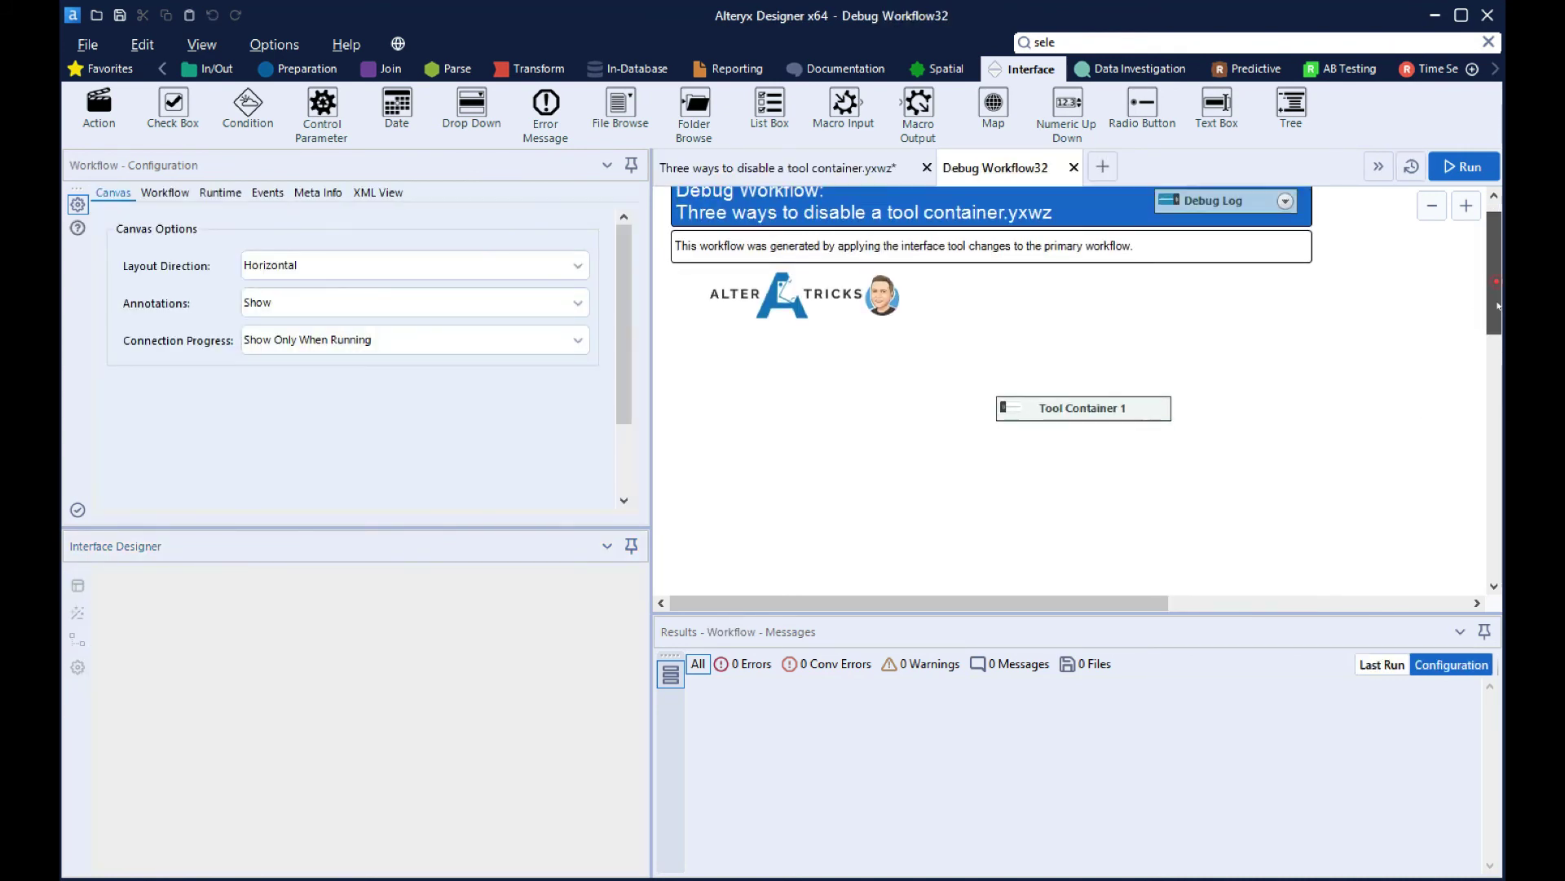
pyautogui.scroll(-6, 1499, 305)
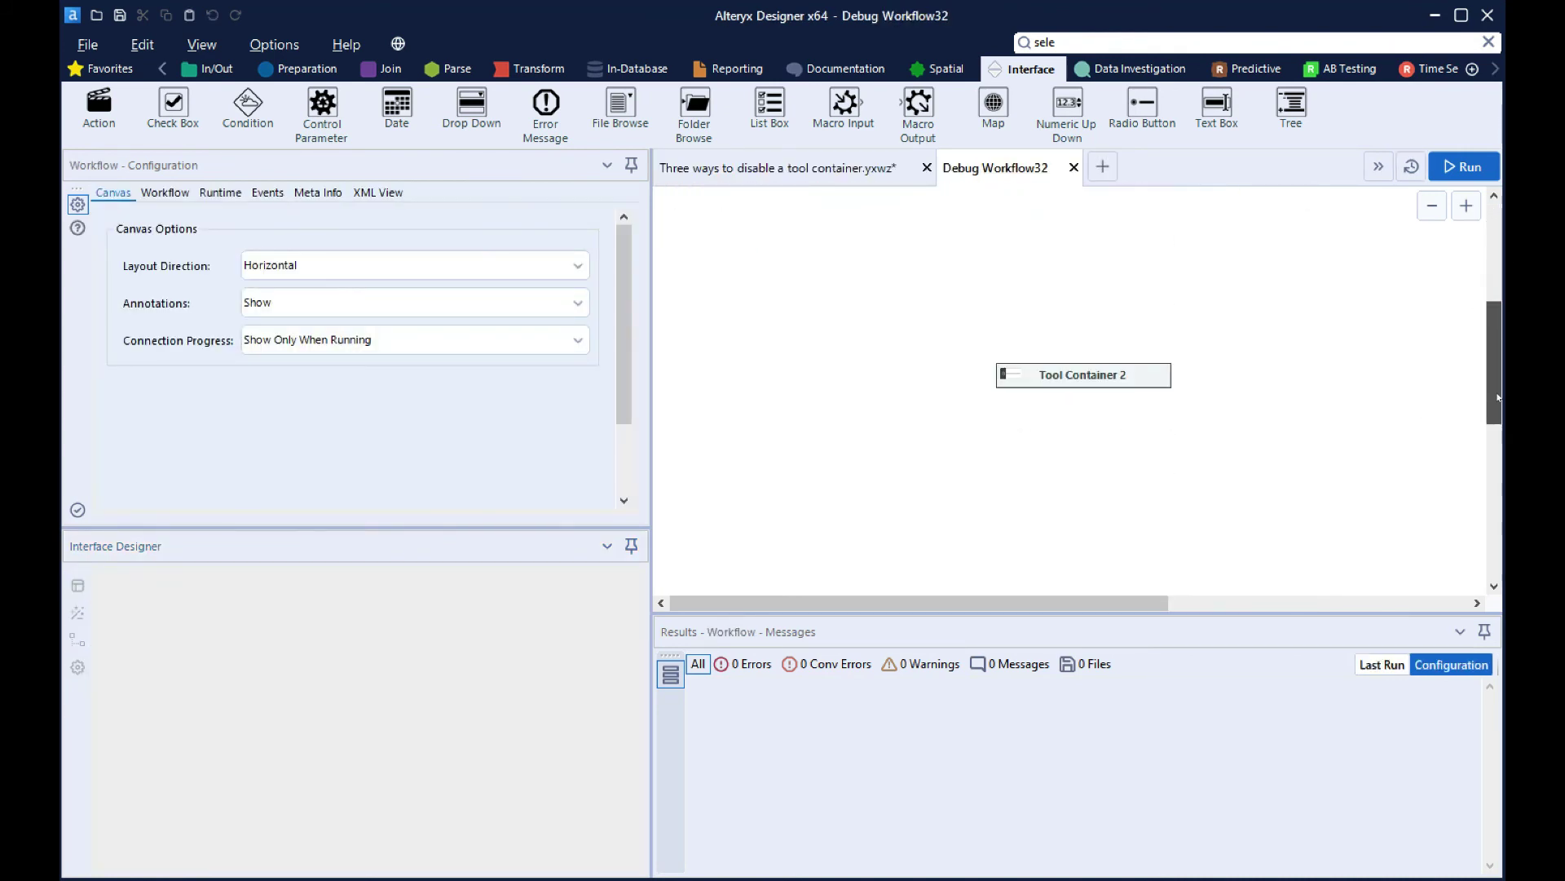
pyautogui.click(1073, 168)
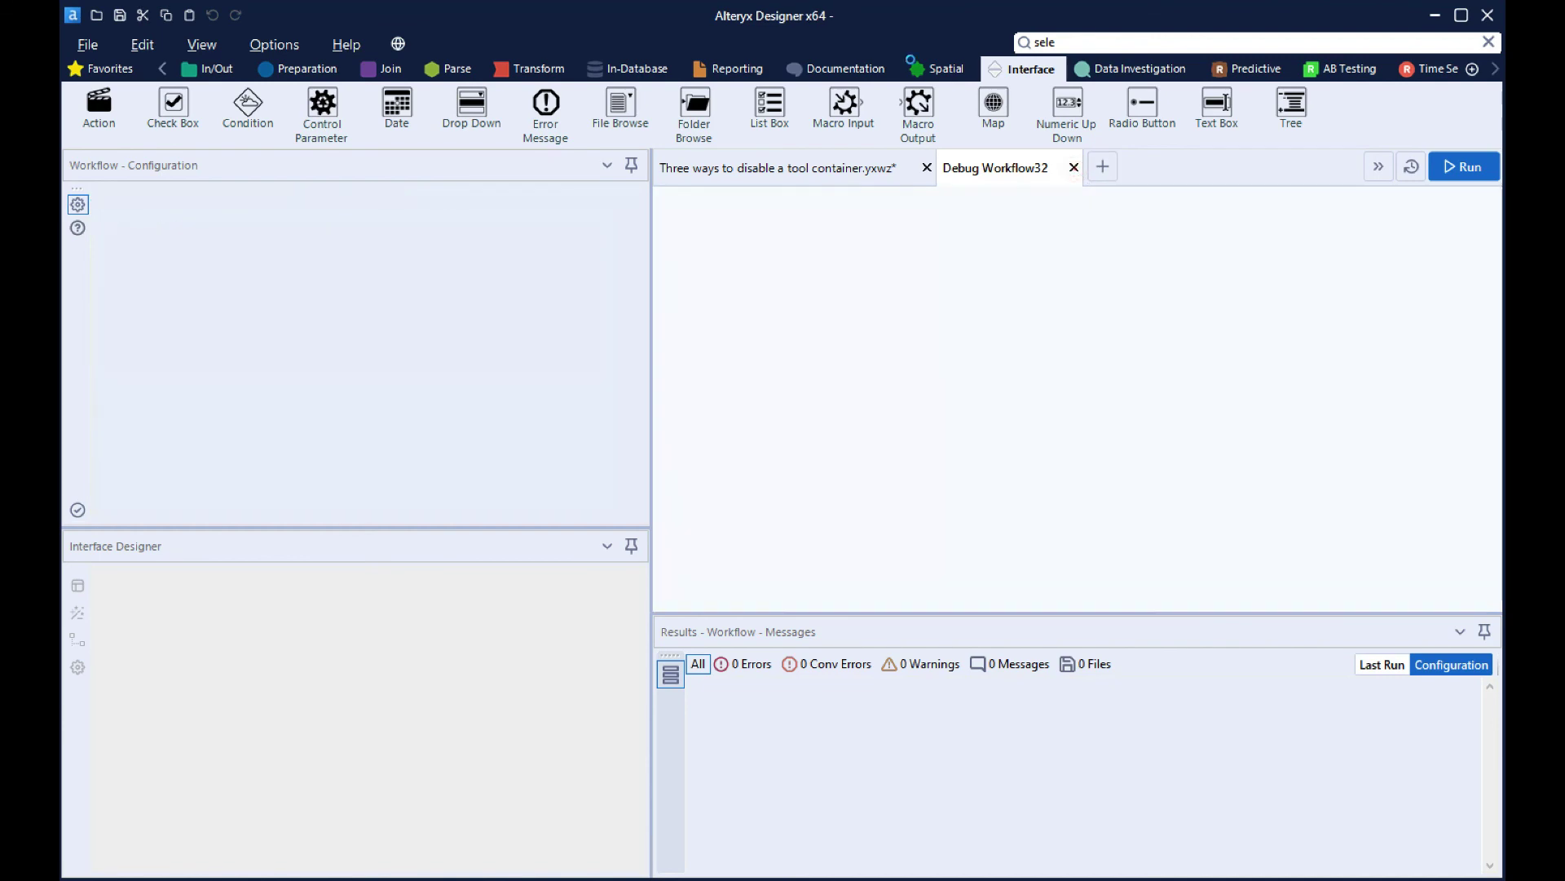